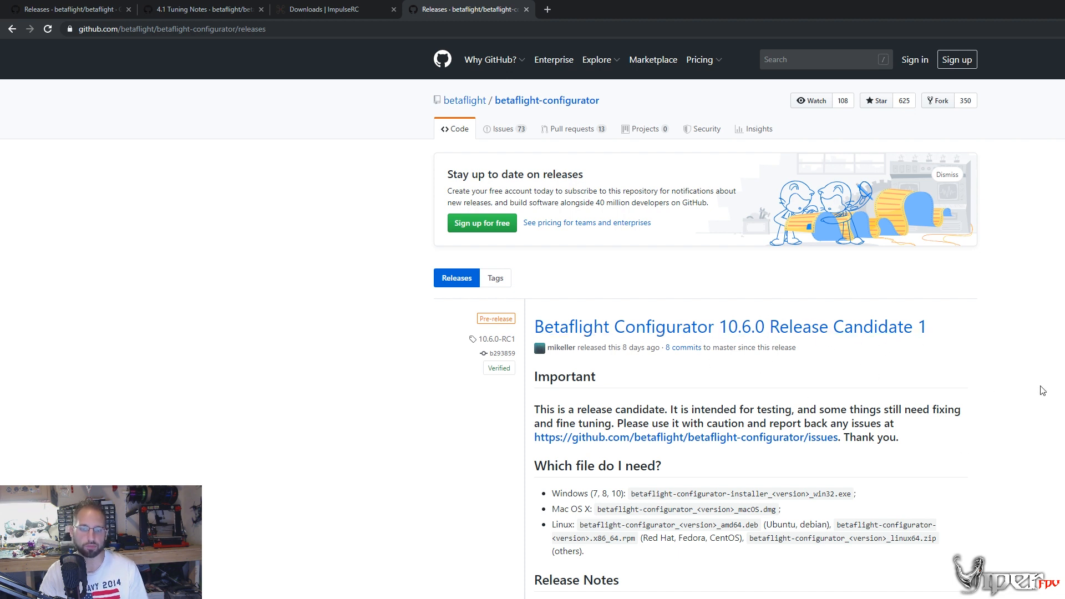
Step: Open the Betaflight Configurator 10.6.0 Release Candidate 1 release page and review its release notes, new features and downloadable files
scroll(1042, 391, "down", 1)
scroll(1042, 391, "down", 15)
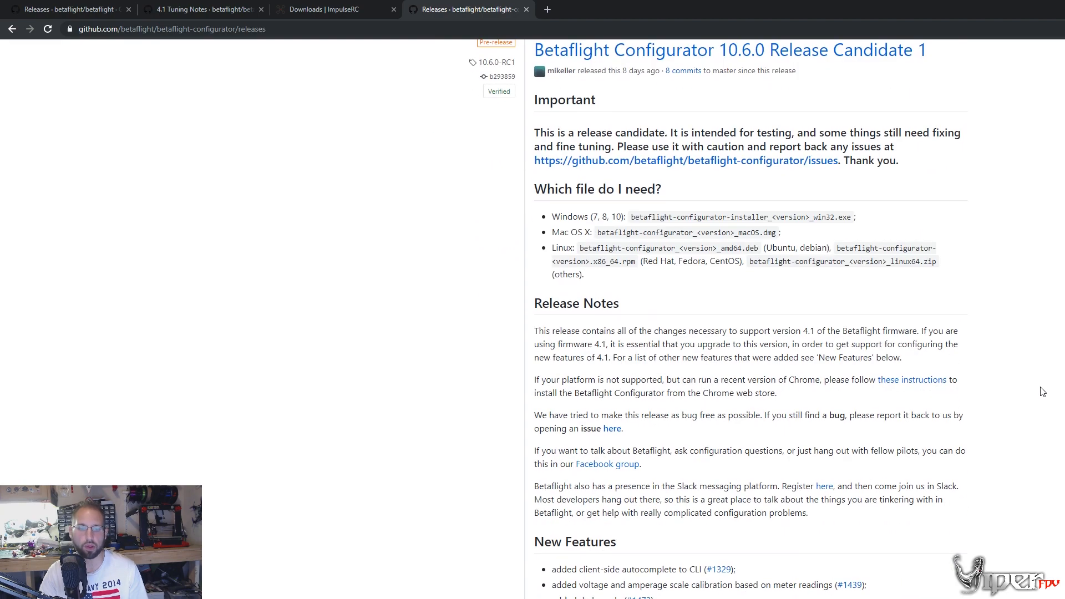
scroll(982, 427, "up", 15)
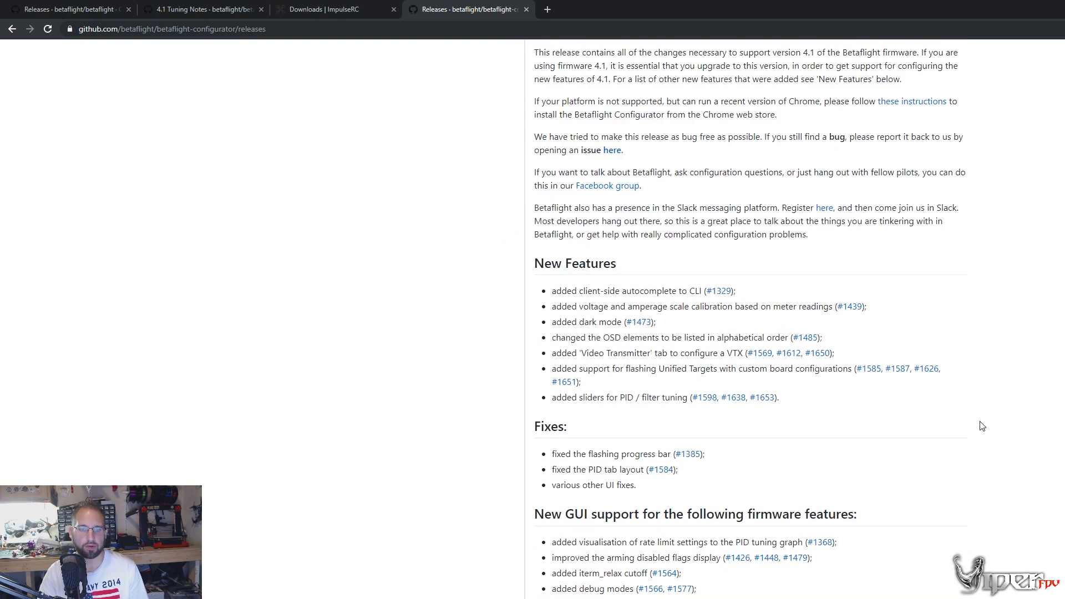
left_click(713, 269)
scroll(977, 438, "down", 14)
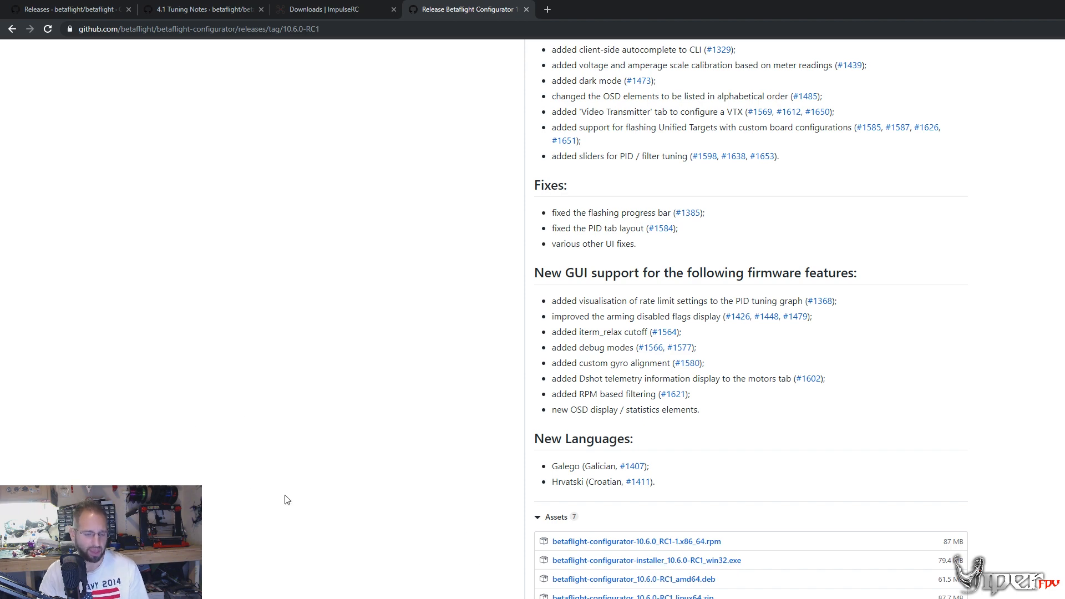
scroll(352, 563, "up", 9)
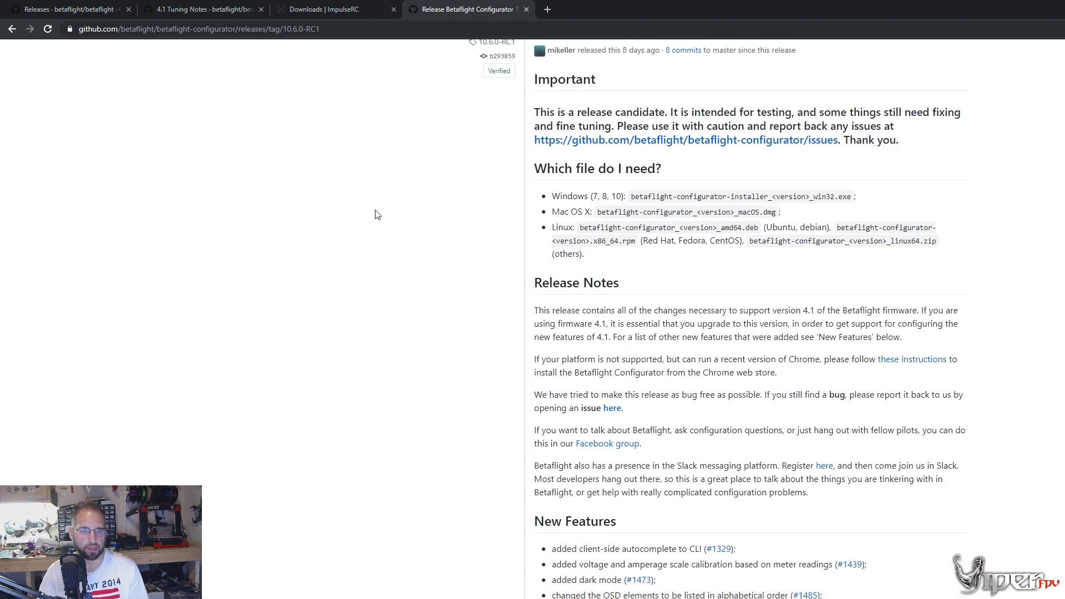
scroll(320, 226, "up", 5)
Step: Look over the ImpulseRC downloads page with the Driver Fixer and the Betaflight 4.1 Tuning Notes page
left_click(327, 9)
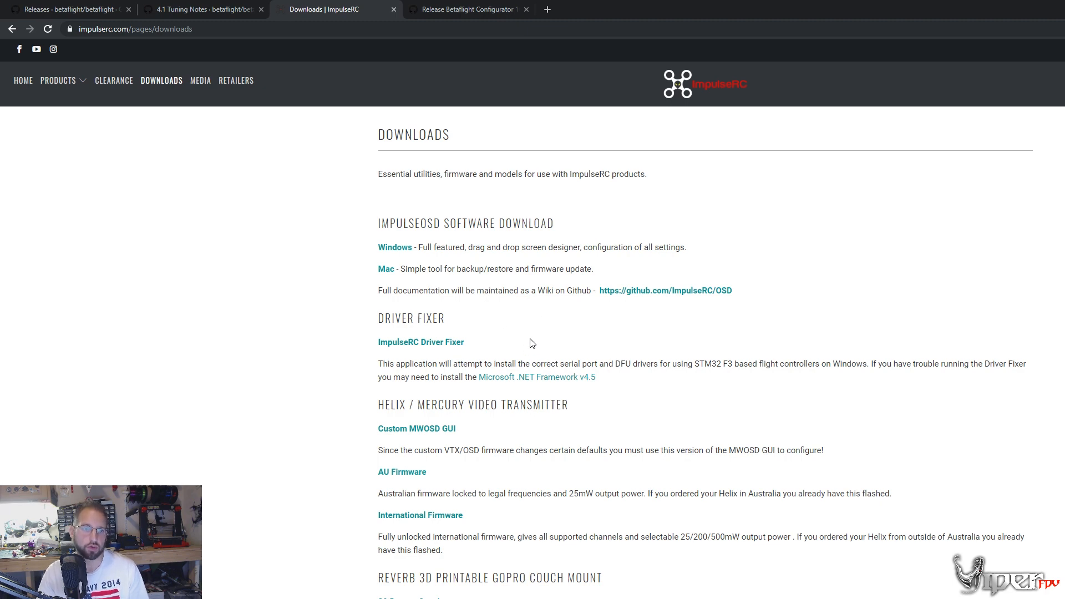
left_click(194, 11)
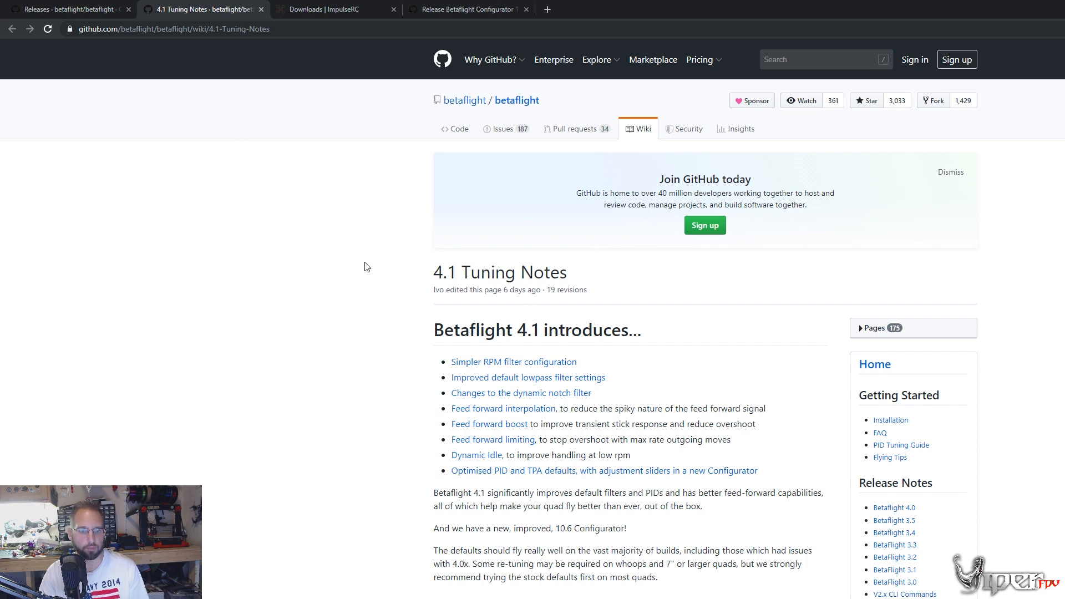
Step: Review the upgrade information and major features on the Betaflight 4.1.0 Release Candidate 4 release page
left_click(86, 9)
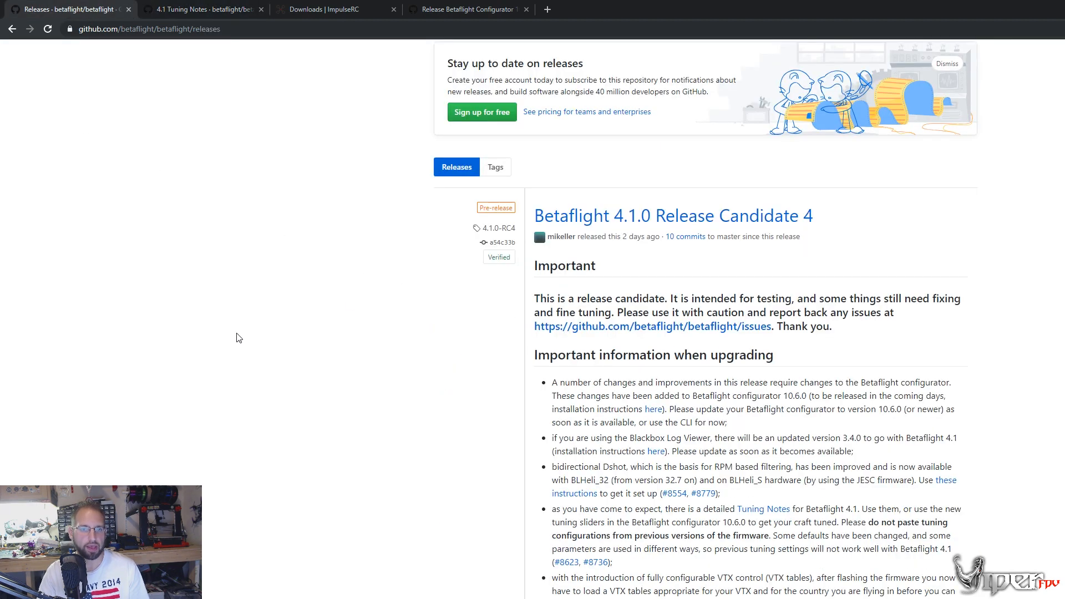
scroll(643, 250, "down", 3)
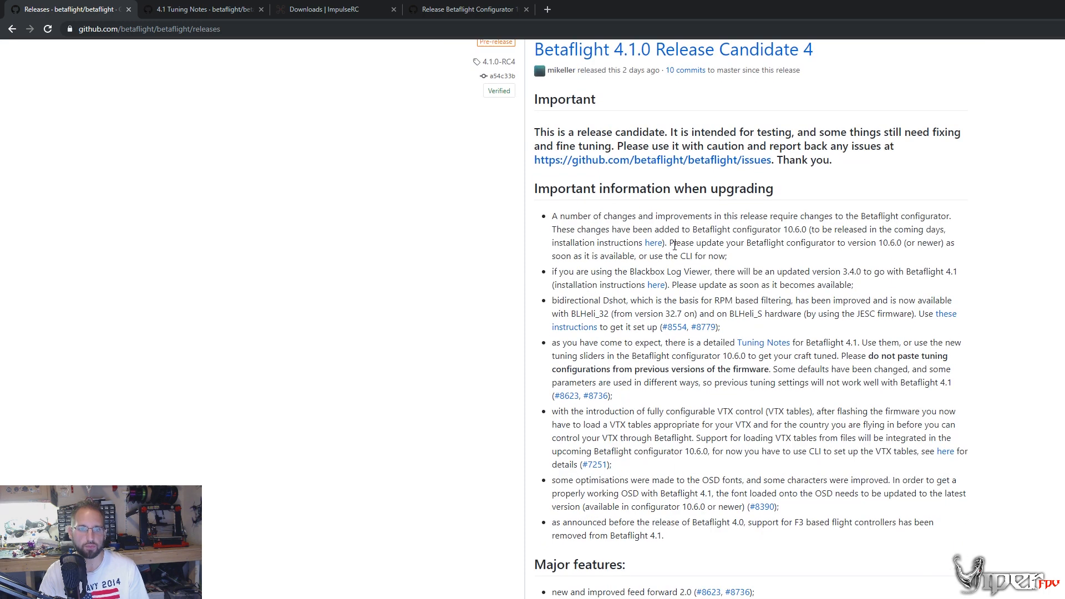
scroll(714, 520, "down", 2)
scroll(656, 475, "up", 2)
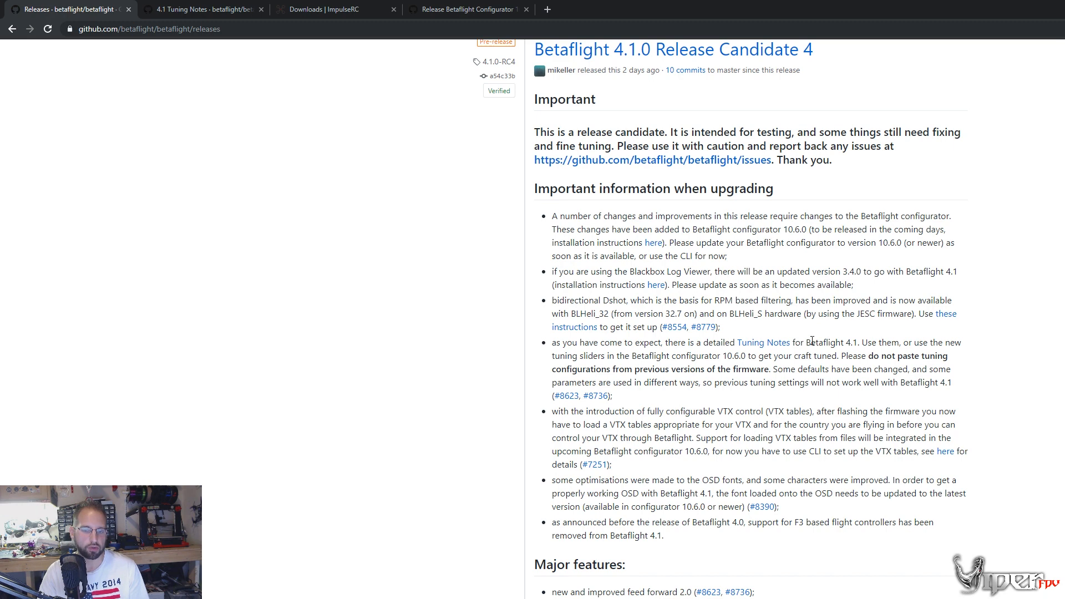
scroll(615, 440, "down", 2)
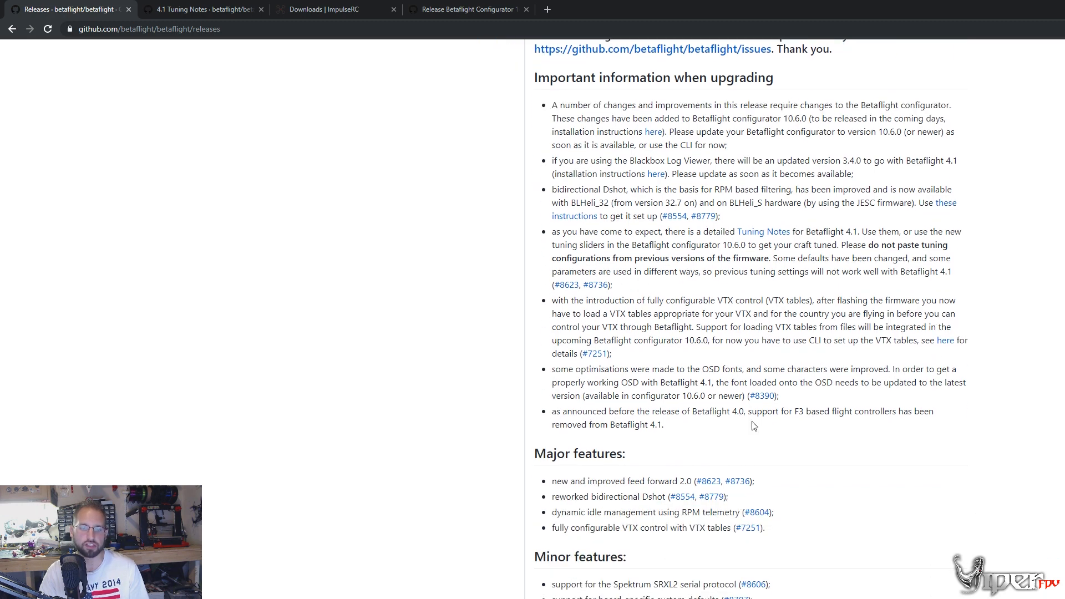
scroll(809, 458, "down", 1)
scroll(718, 335, "up", 4)
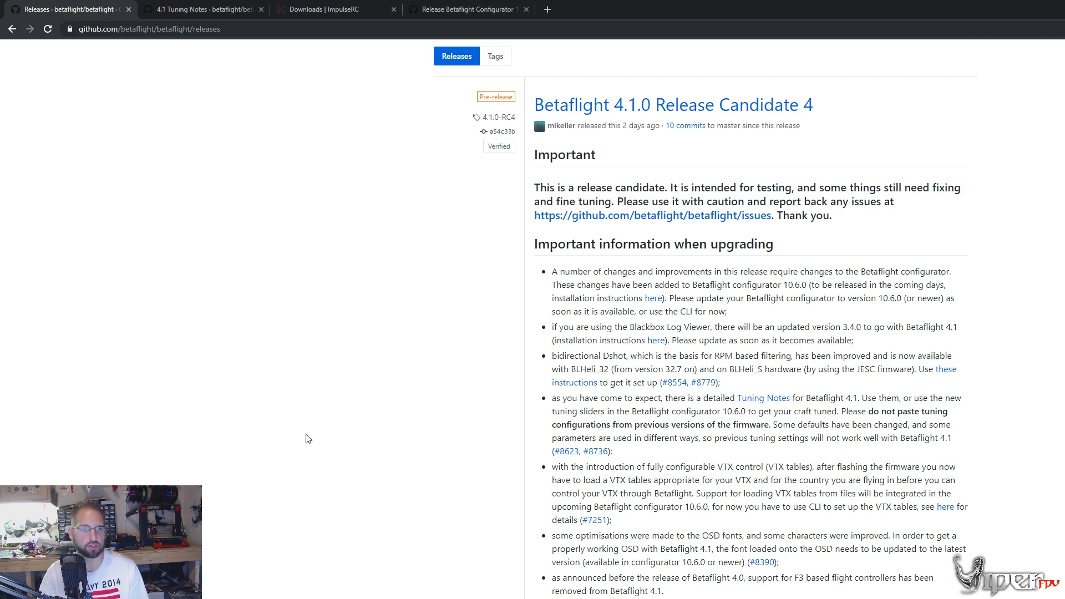
Step: Switch to Betaflight Configurator and run the dump command in the flight controller's CLI
key("alt+Tab")
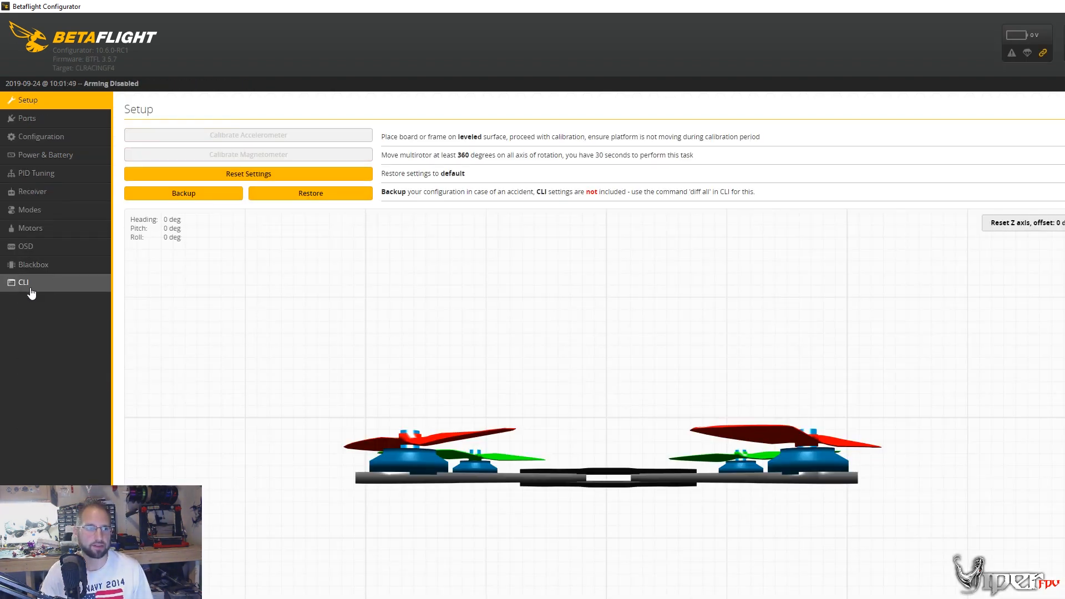
left_click(38, 283)
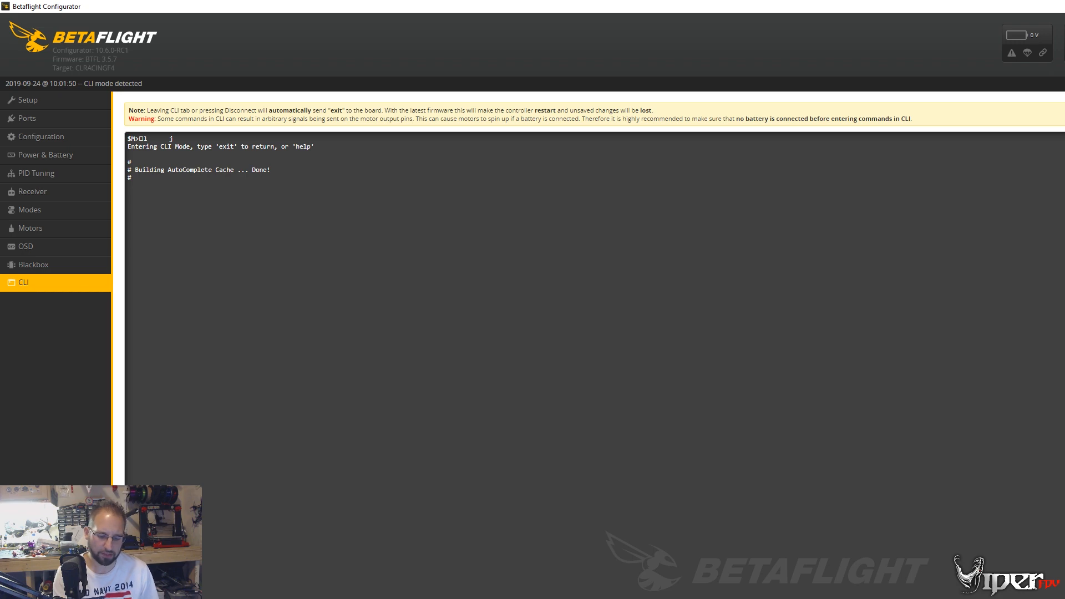
key("Return")
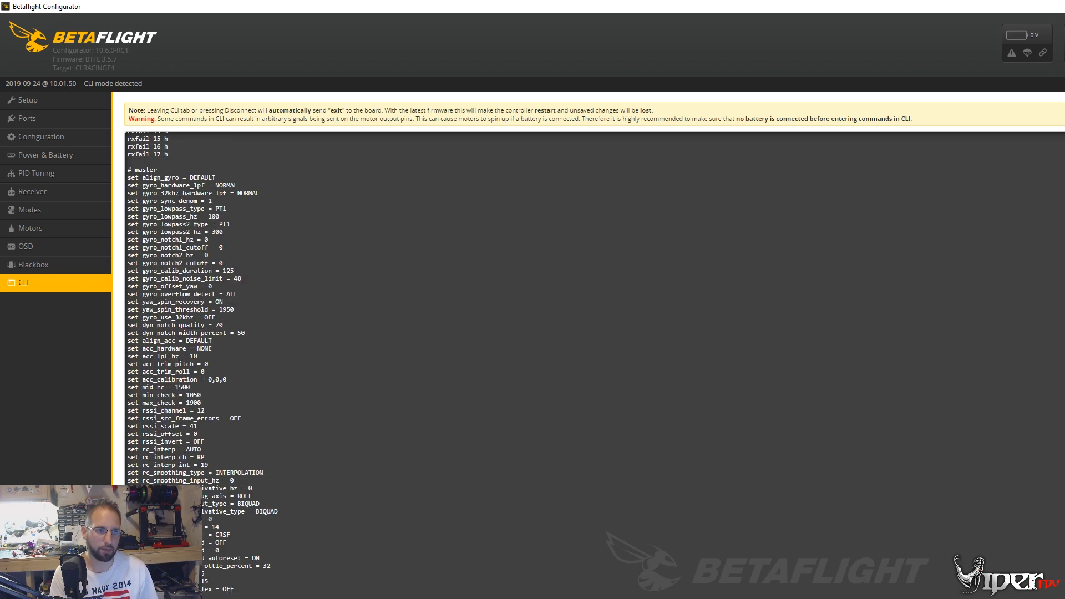
Step: Copy the entire CLI dump output and paste it into a new Notepad document
left_click_drag(222, 597, 129, 139)
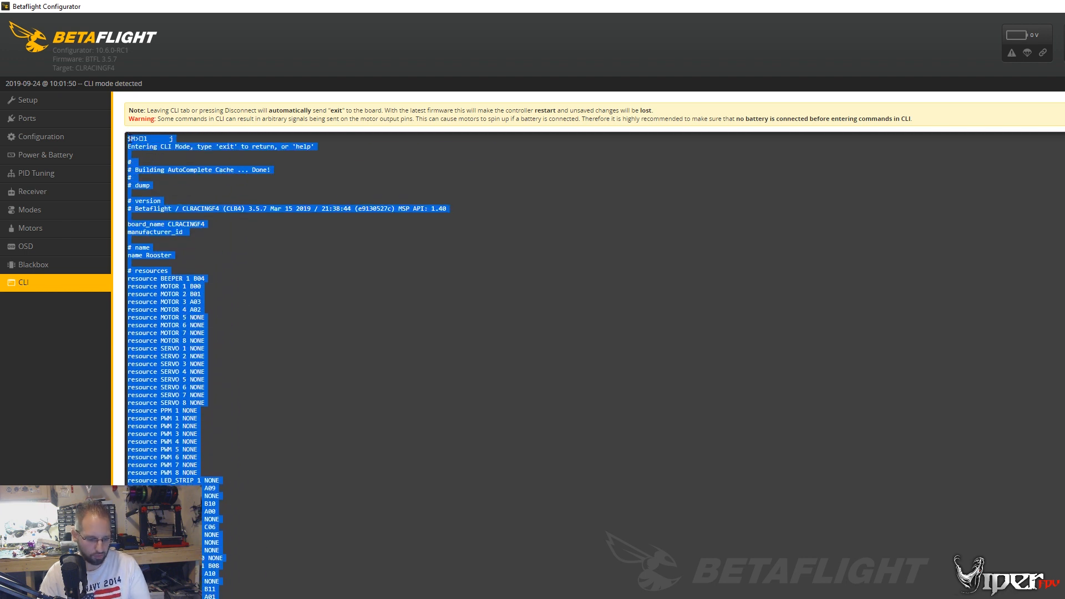
key("super")
type("notepad")
left_click(122, 485)
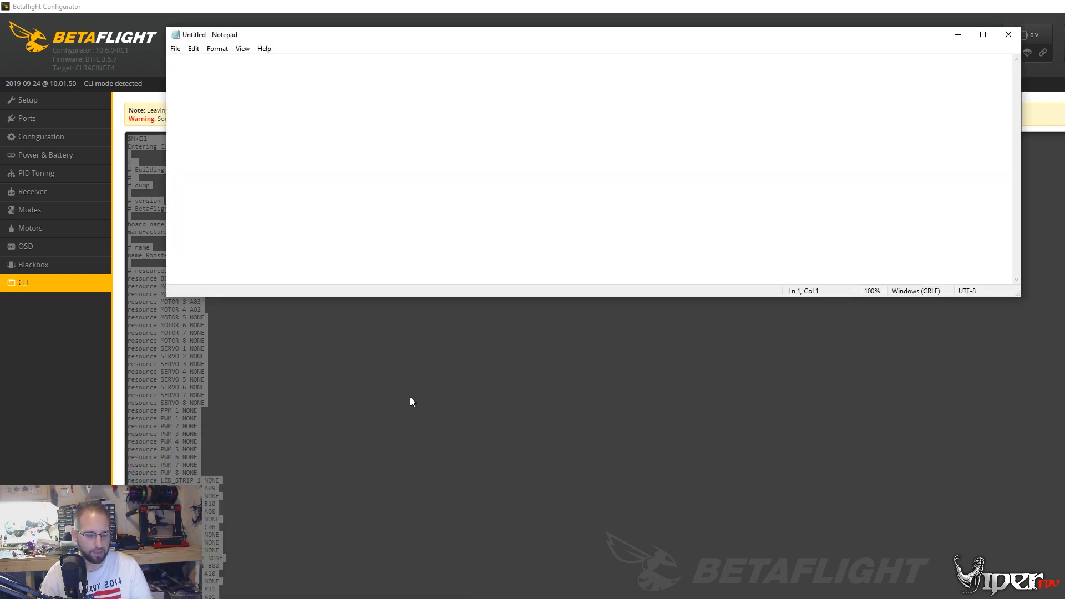
key("ctrl+v")
Step: Save the pasted dump as a text file named "Backup Rooster" on the desktop and close Notepad
left_click(175, 49)
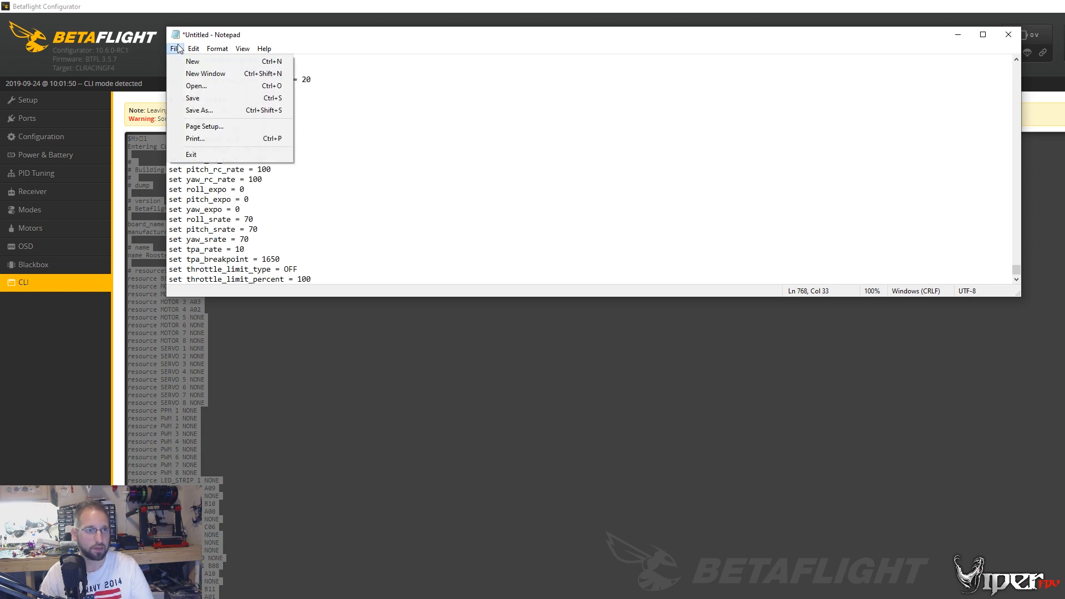
left_click(197, 109)
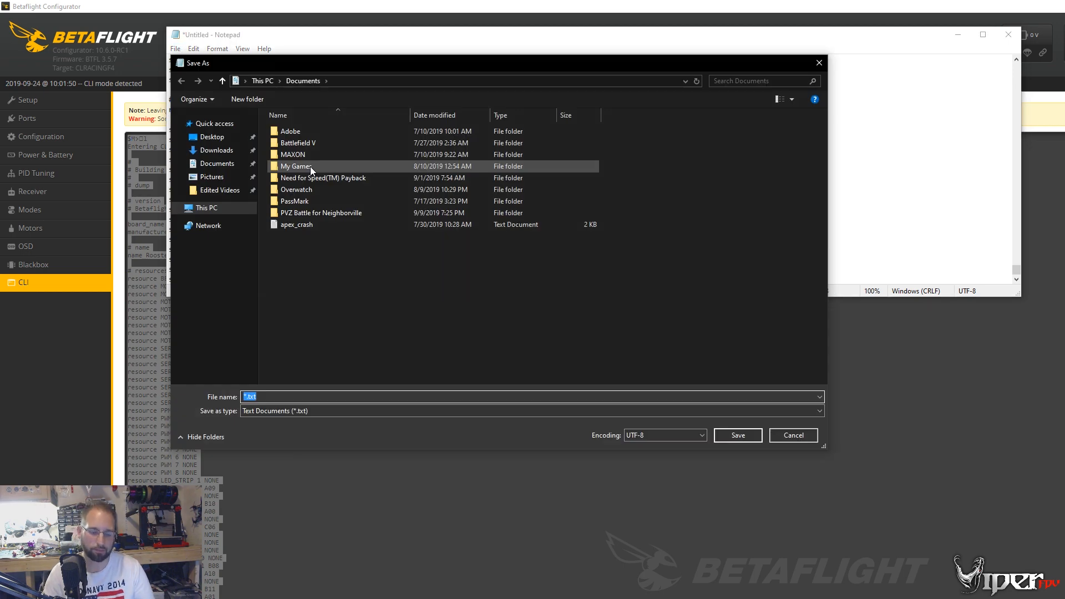
type("Backu")
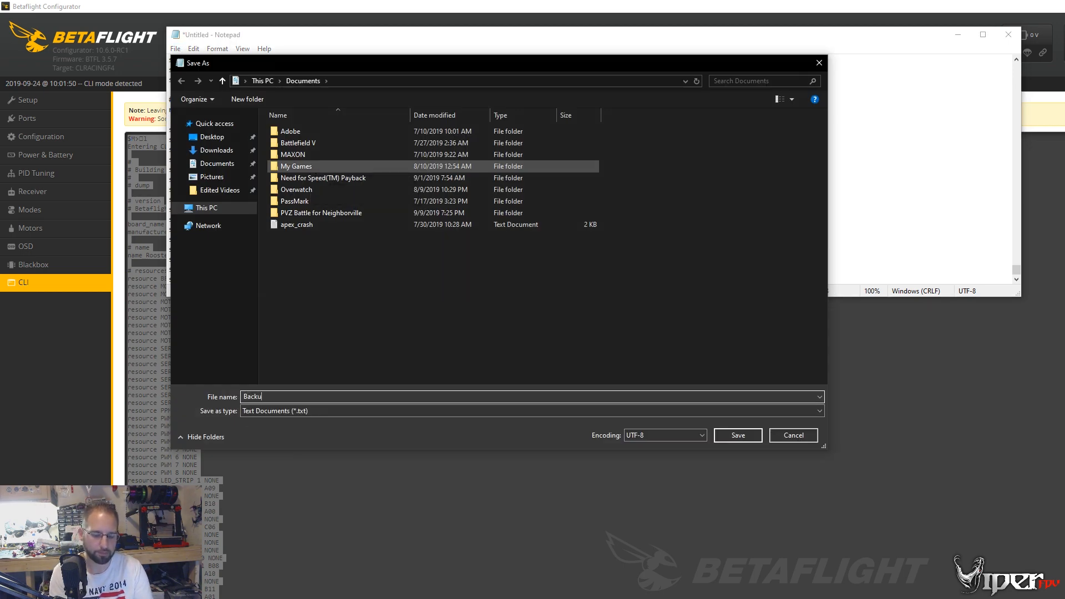
type("p Rooster")
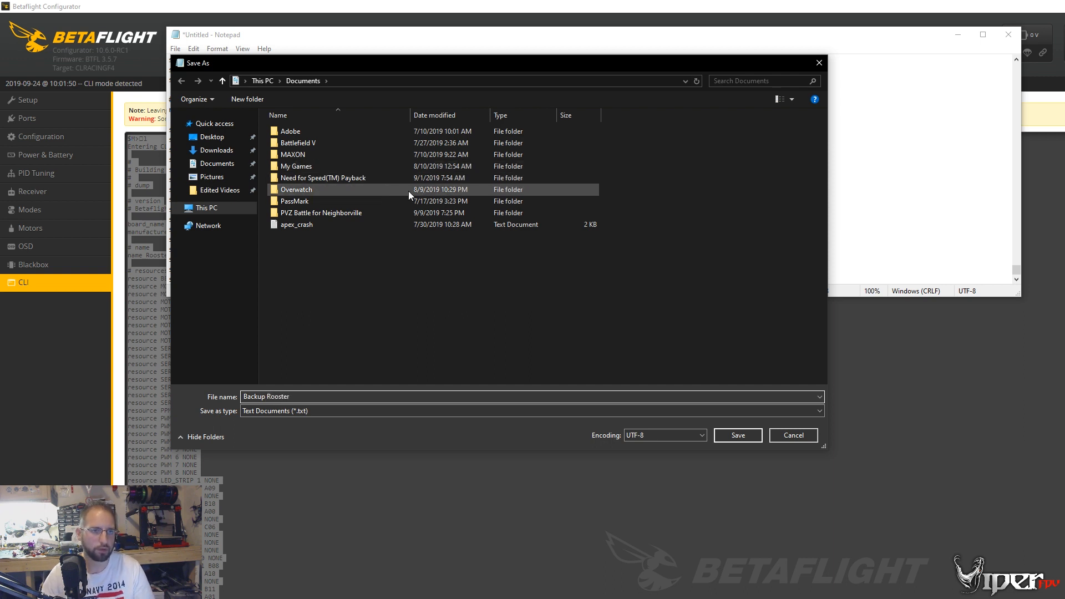
left_click(212, 136)
left_click(738, 435)
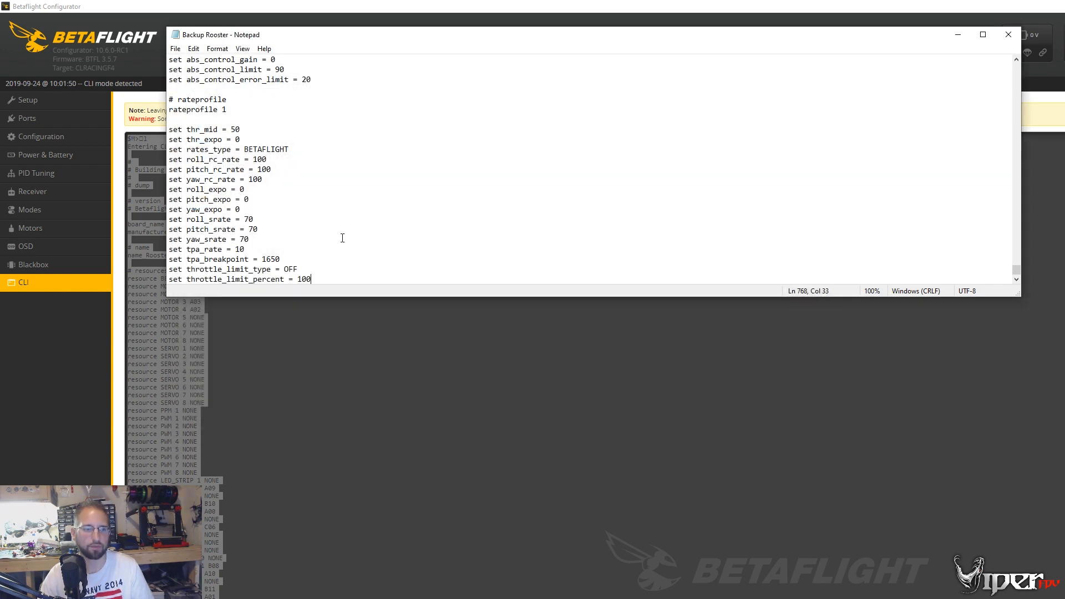
left_click(1009, 35)
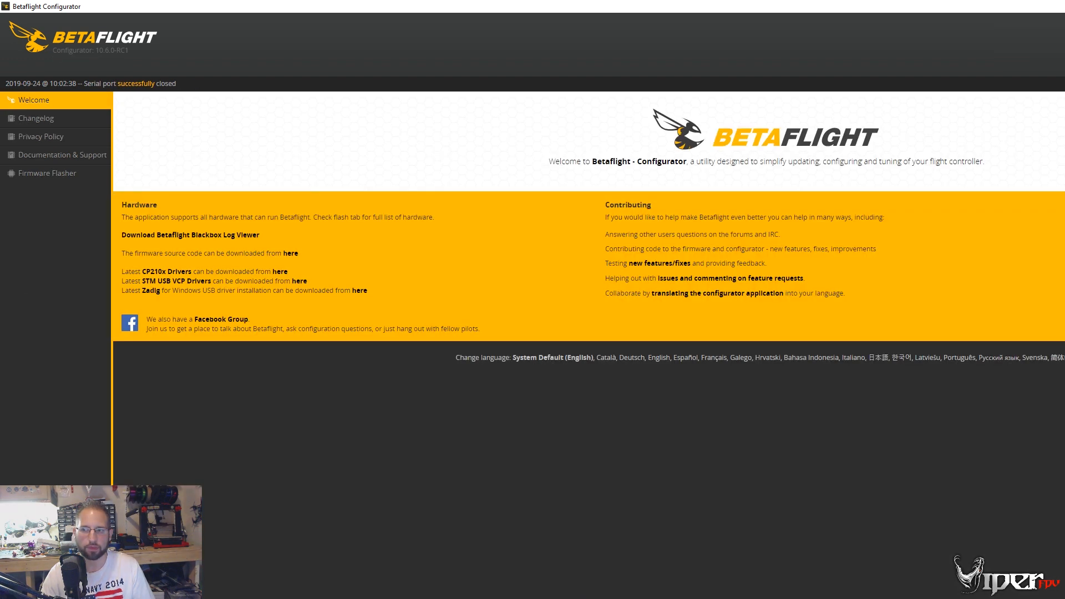
key("super+s")
type("im")
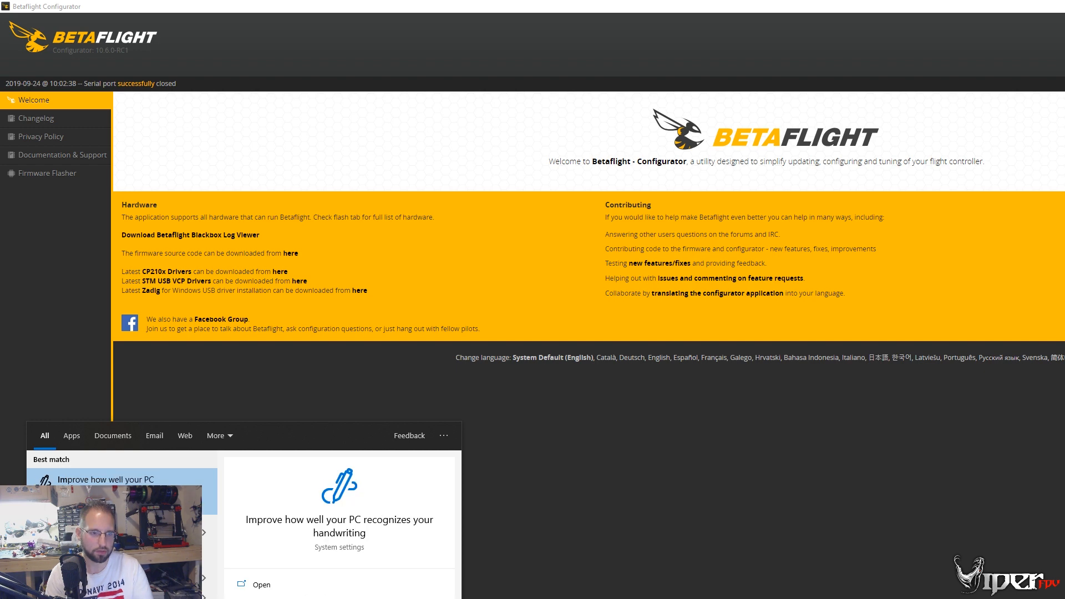
type("p")
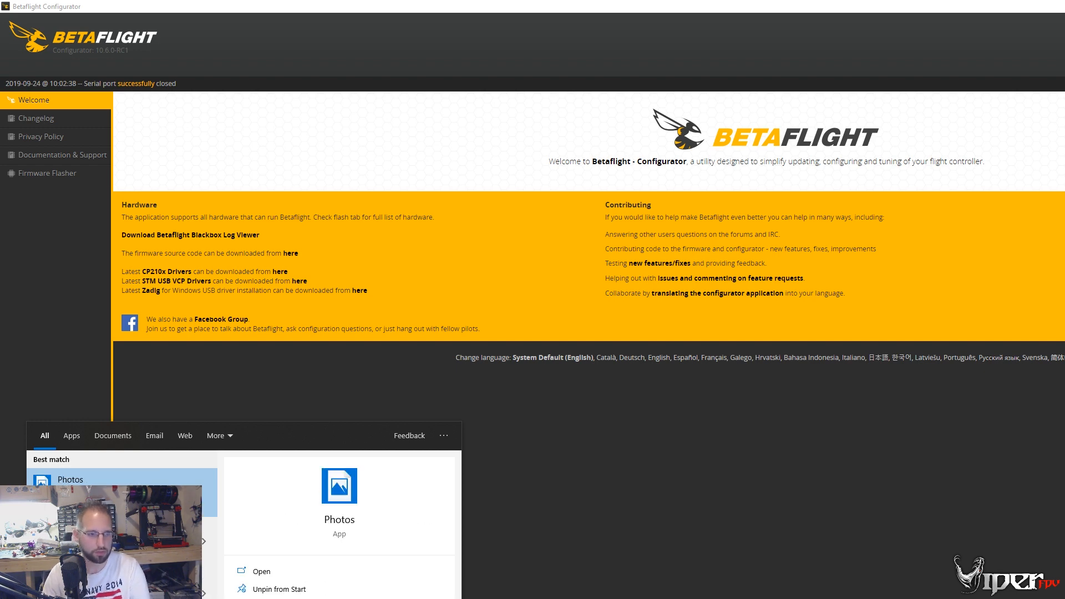
type("ila")
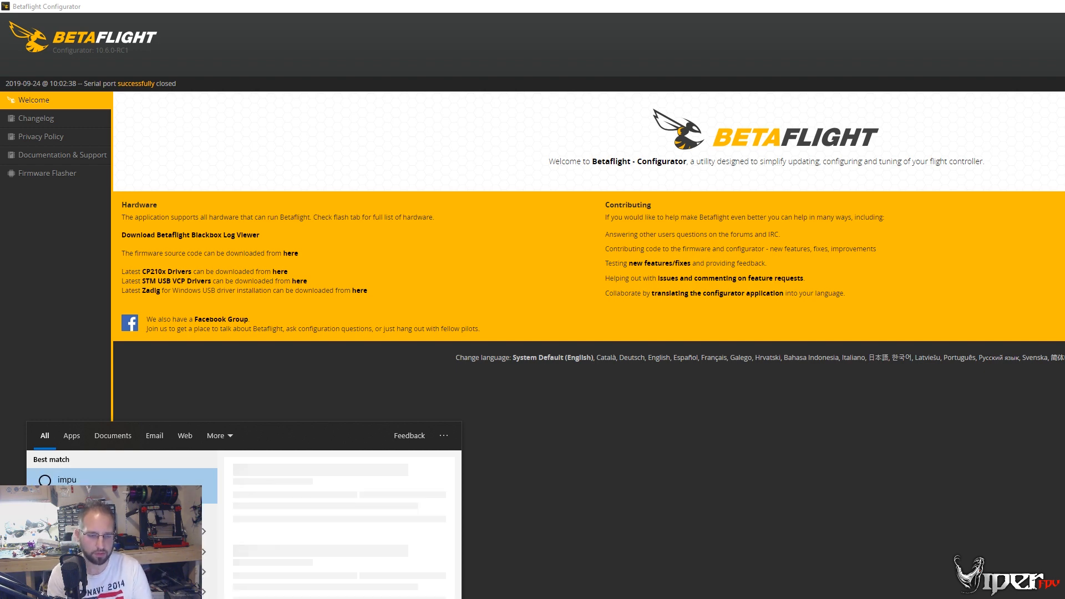
key("BackSpace")
key("BackSpace")
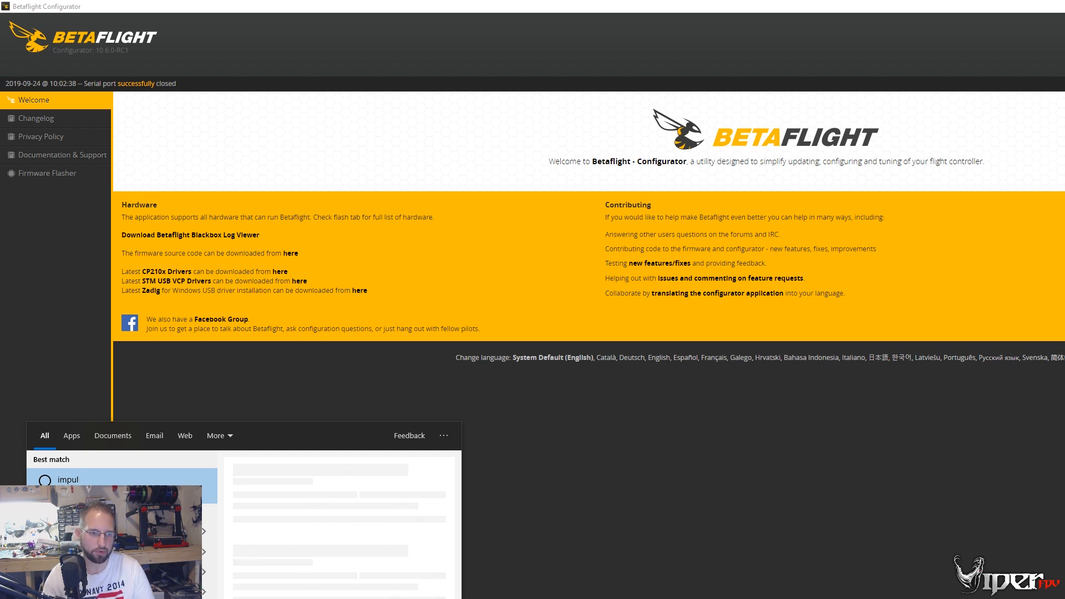
Step: Run ImpulseRC_Driver_Fixer (1) from the Downloads folder to install the DFU driver, and return to Betaflight Configurator
key("Return")
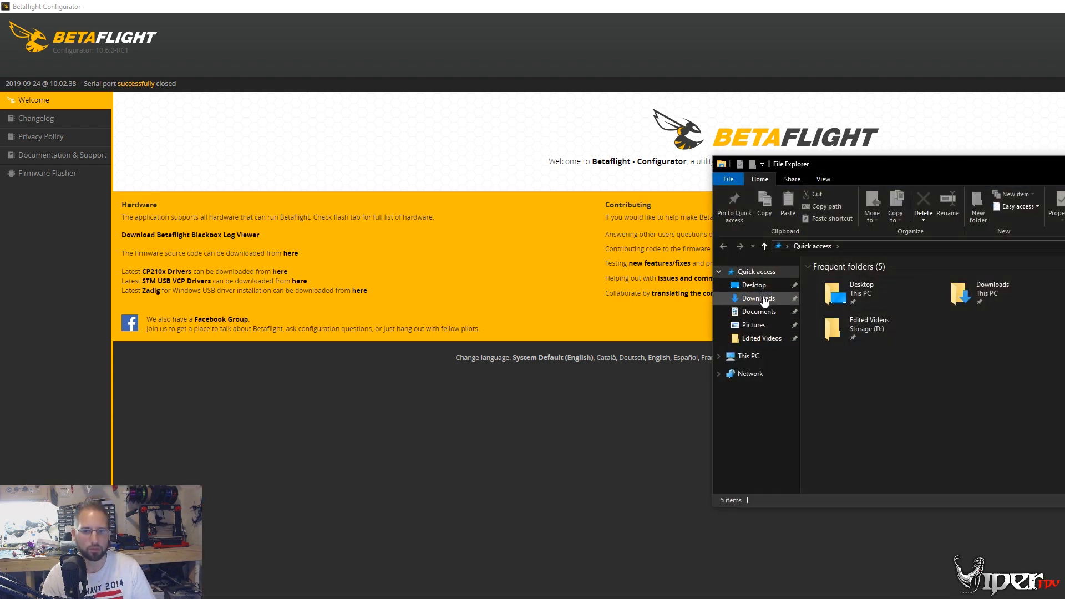
left_click(759, 300)
left_click(877, 295)
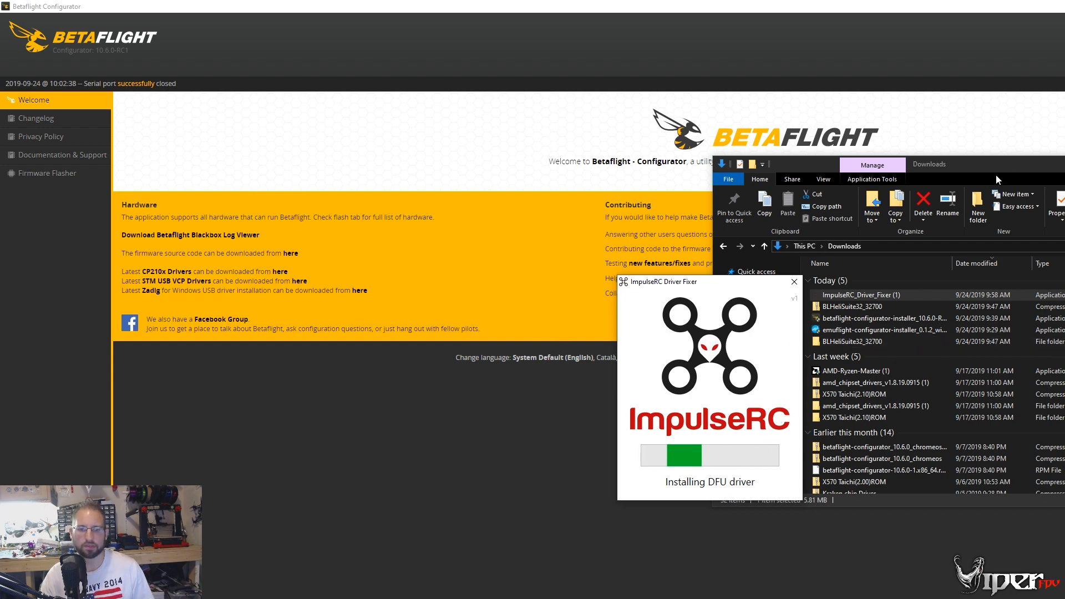
left_click(1015, 166)
left_click(1064, 165)
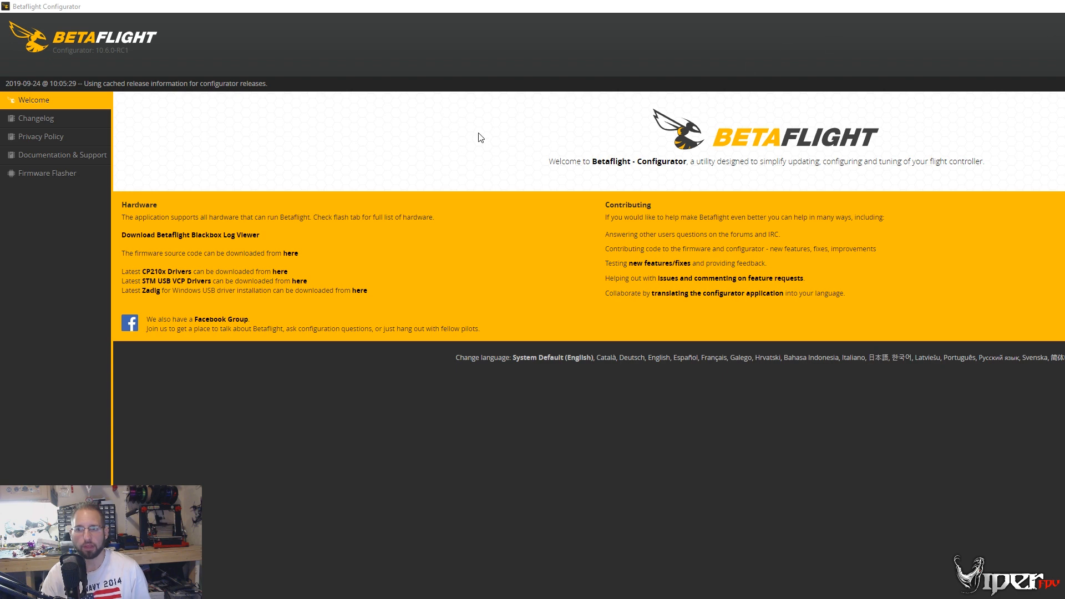
Step: Open the Firmware Flasher, and check the Backup Rooster file for the flight controller's board target
left_click(38, 174)
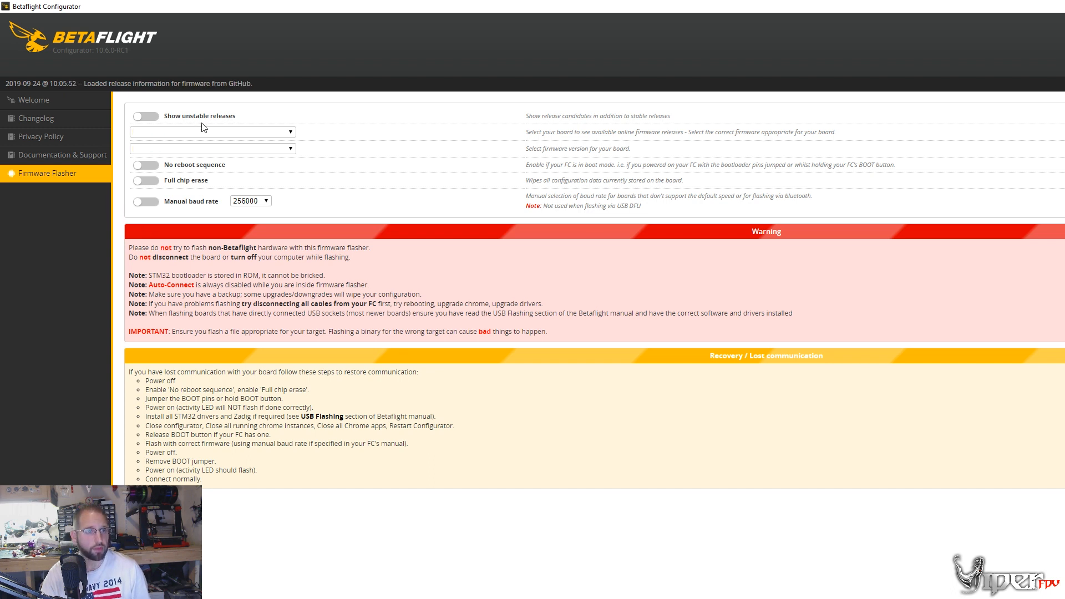
key("super")
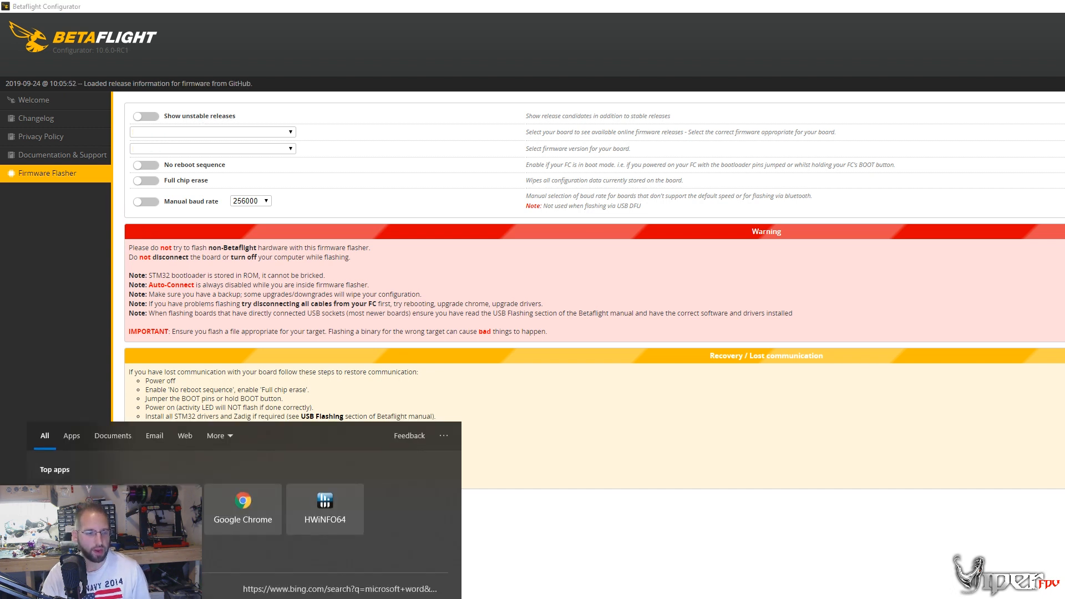
key("Escape")
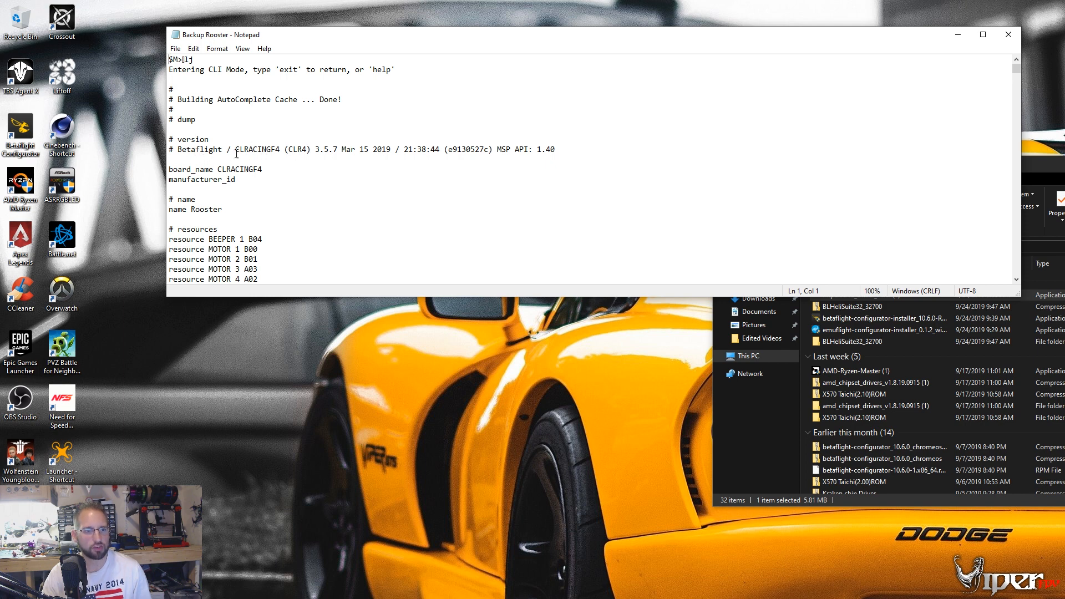
left_click(1009, 35)
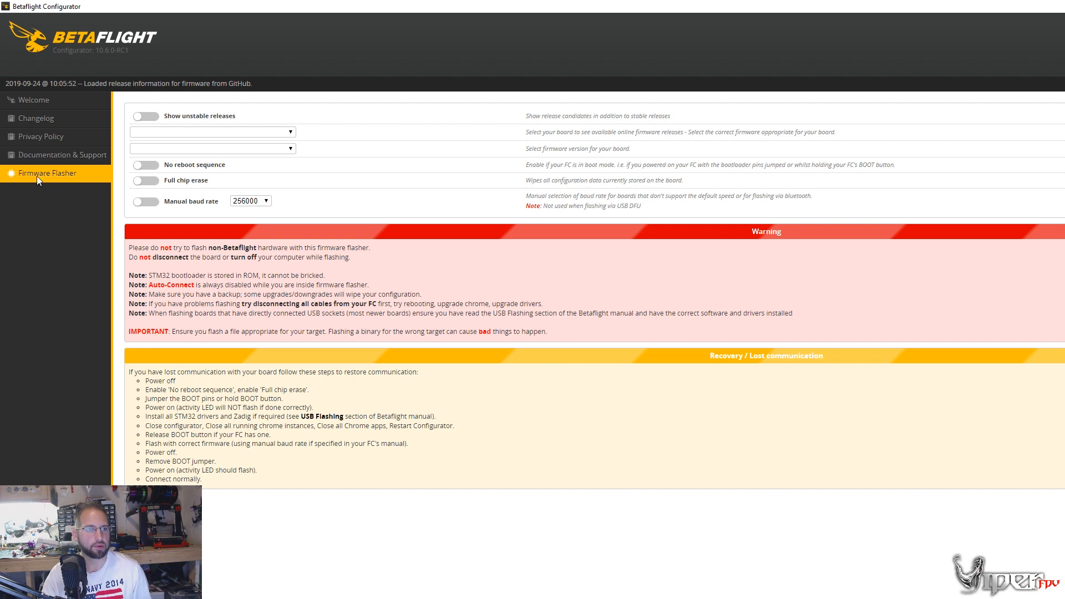
Step: Show unstable releases in the firmware flasher and set the build type to Release And Release Candidate
left_click(149, 118)
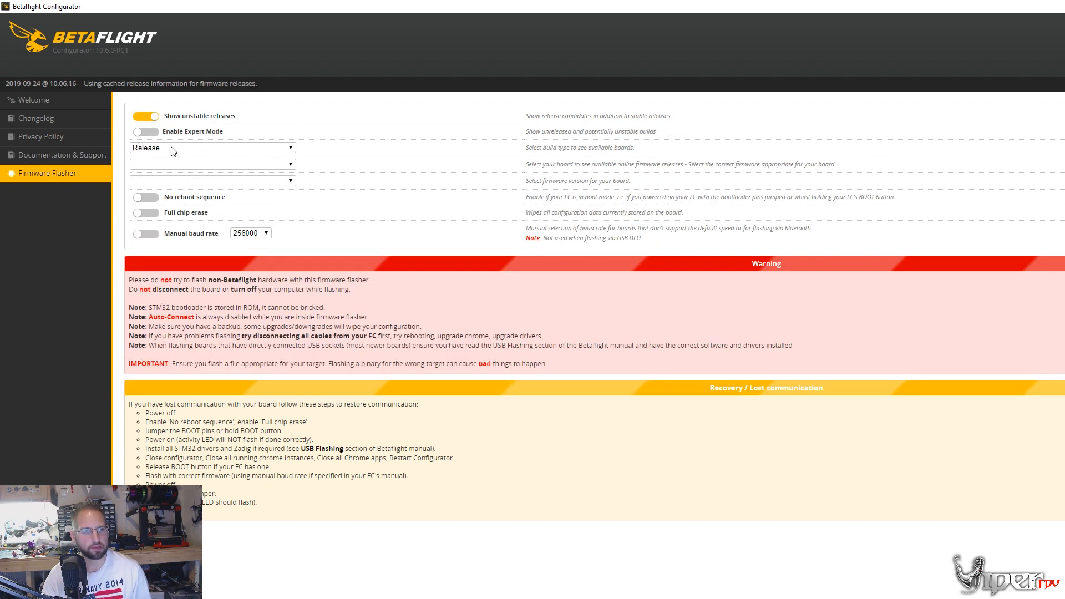
left_click(172, 147)
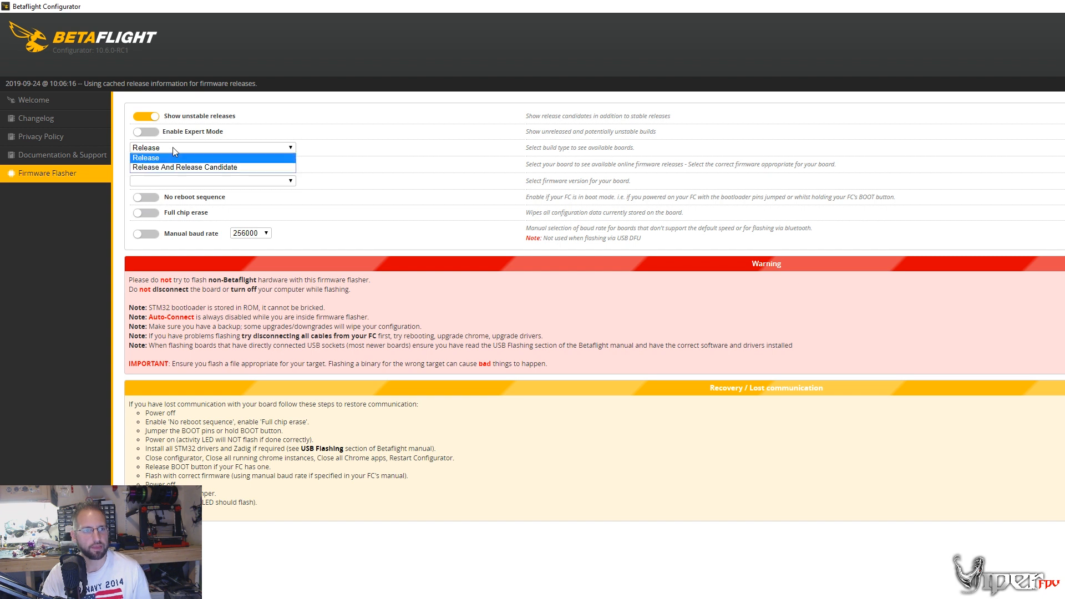
left_click(171, 167)
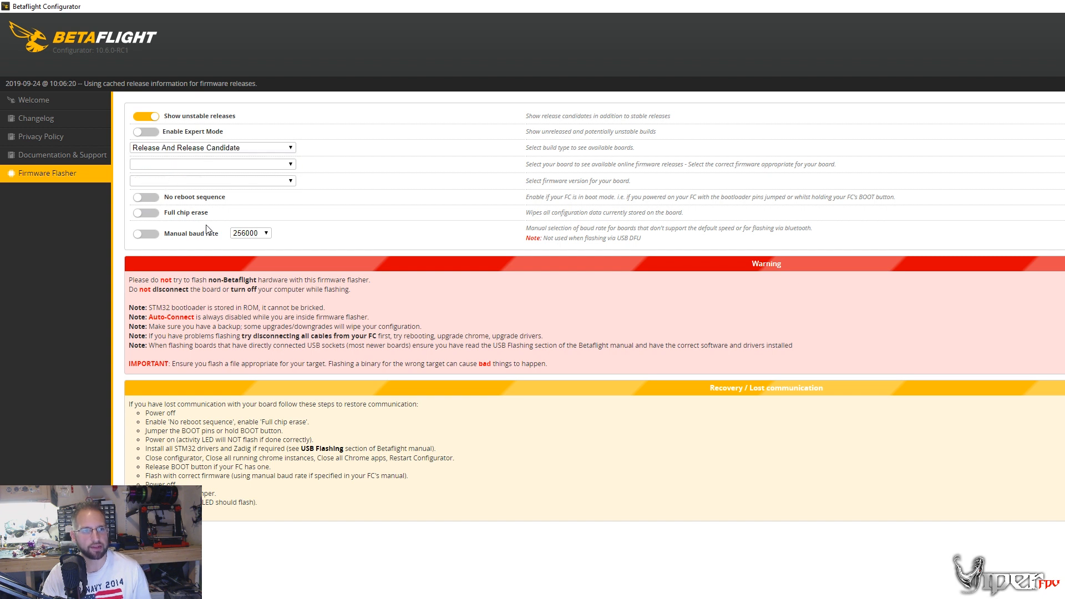
Step: Choose the CLRACINGF4 board target and firmware version 4.1.0-RC4 for flashing
left_click(216, 166)
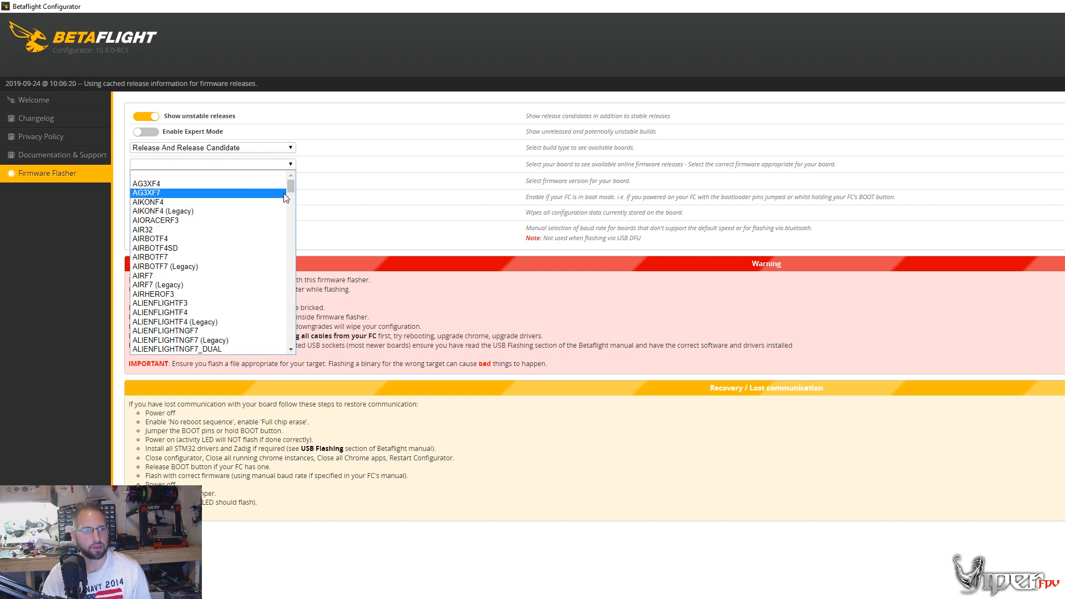
left_click_drag(292, 185, 289, 205)
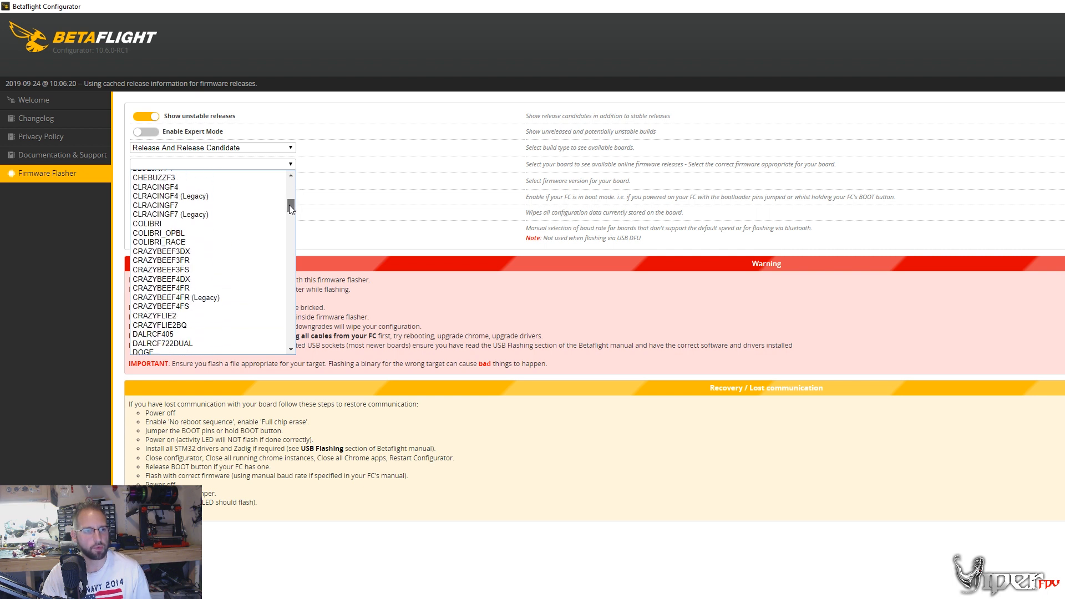
left_click_drag(288, 205, 289, 199)
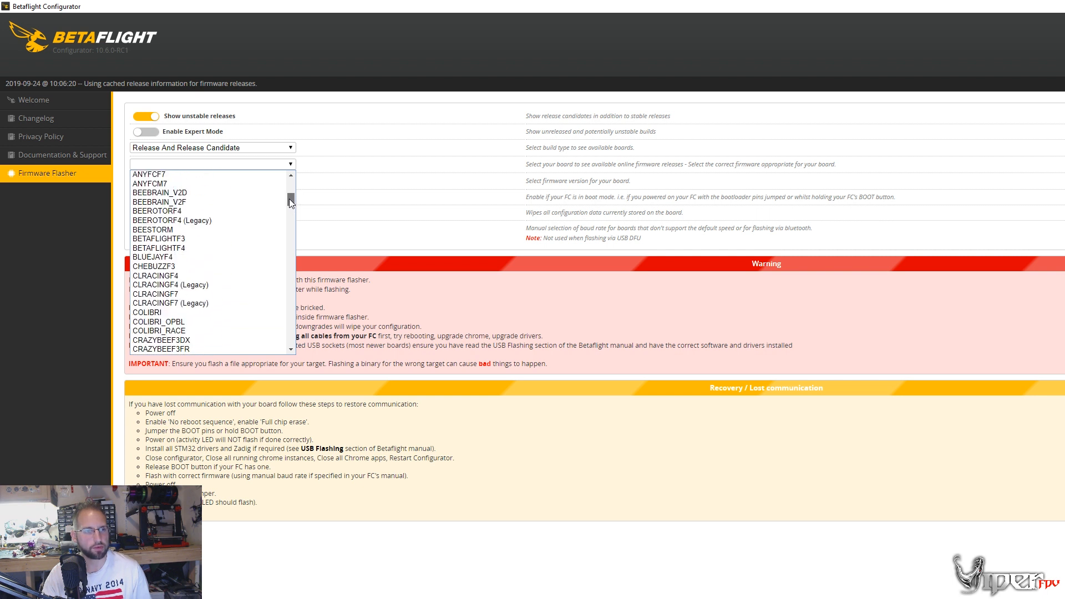
left_click(156, 278)
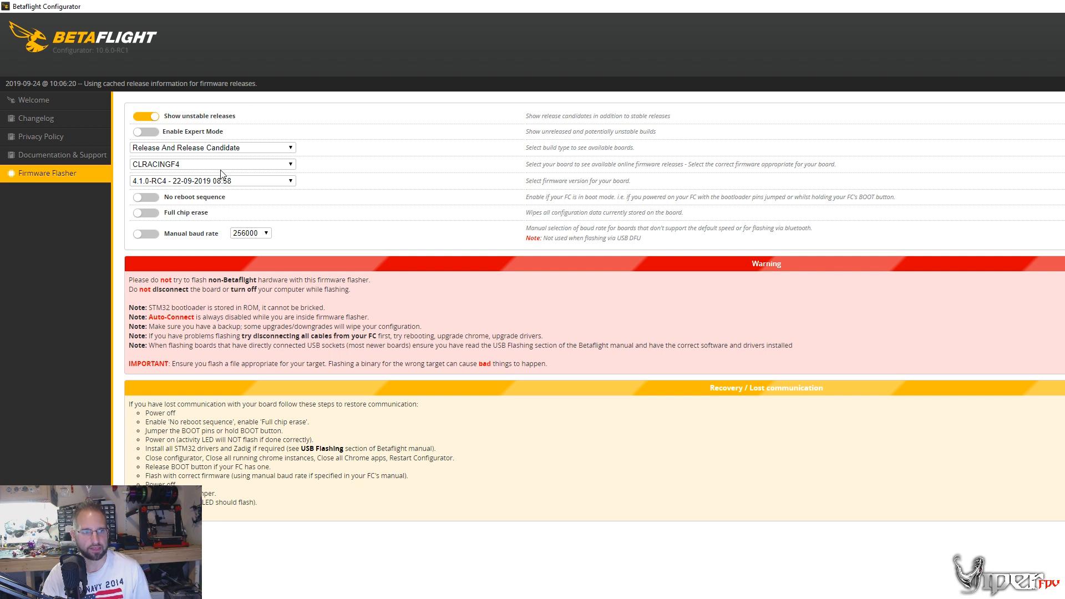
left_click(183, 182)
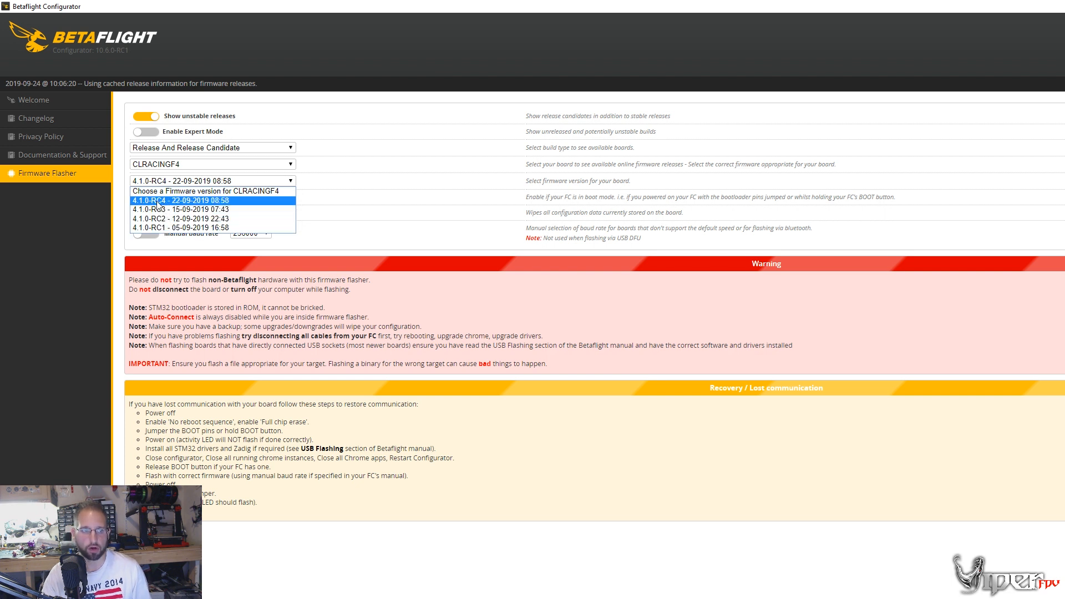
left_click(167, 202)
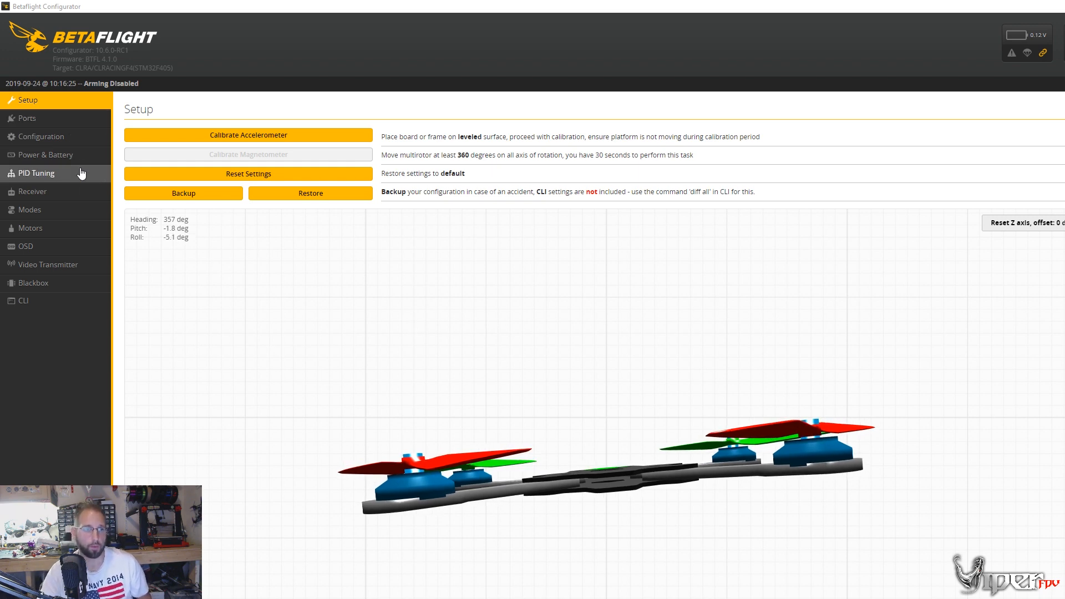
Step: Enable Serial Rx on UART4, save and reboot, and reopen the port settings
left_click(62, 119)
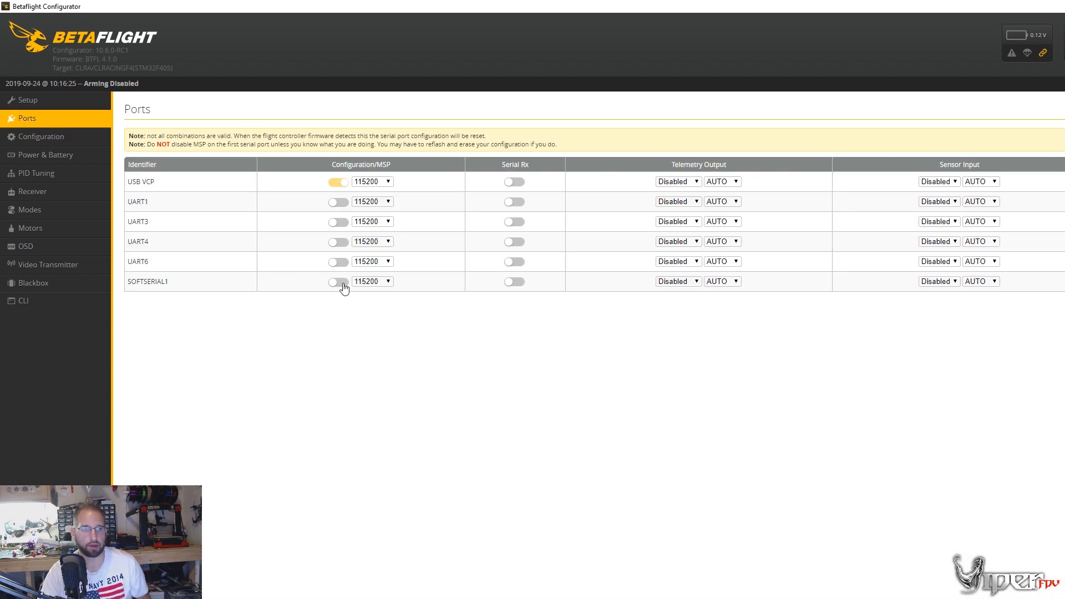
left_click(515, 244)
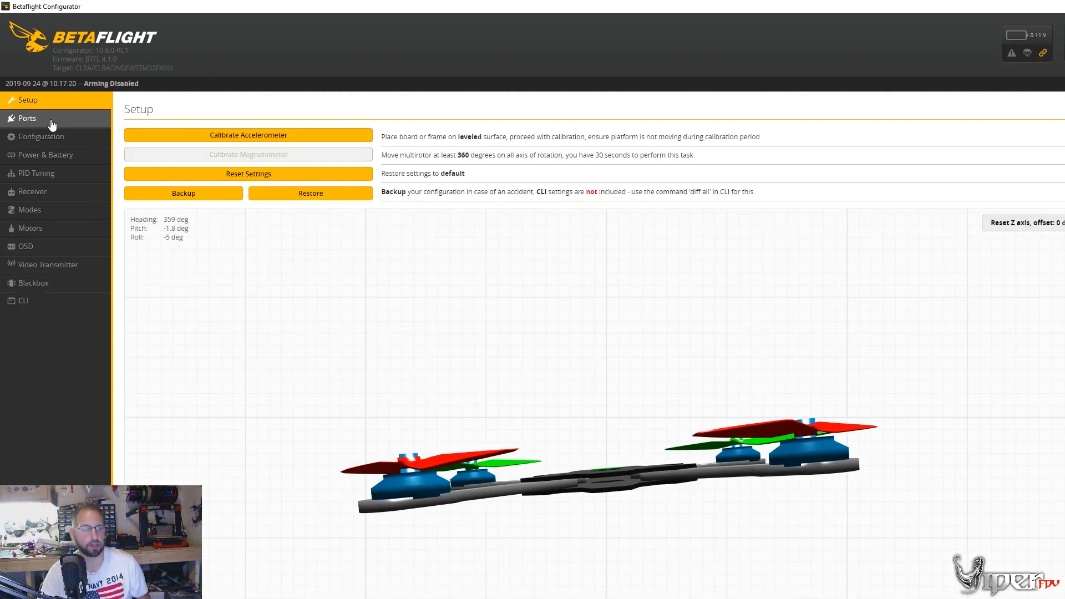
left_click(50, 120)
Step: Review the available ESC/motor protocols in the configuration, leaving DSHOT600 selected
left_click(59, 139)
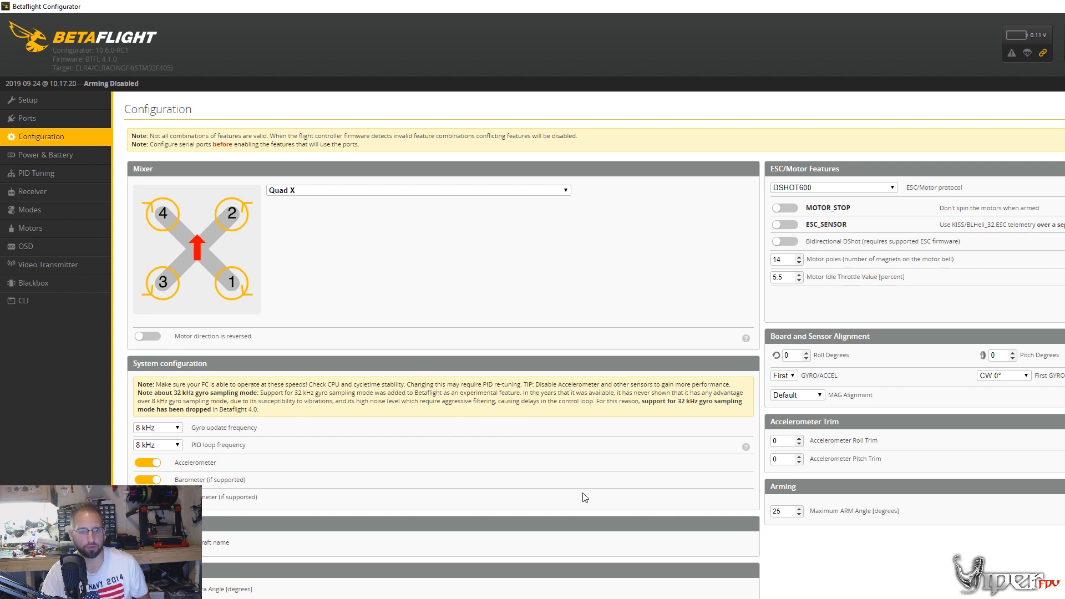
left_click(839, 189)
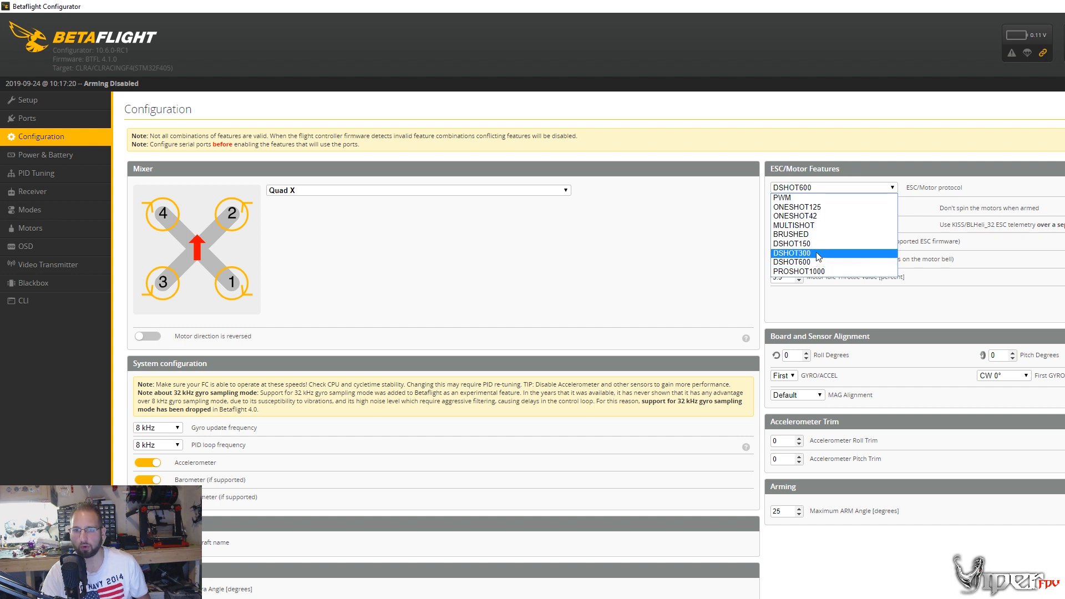
left_click(723, 277)
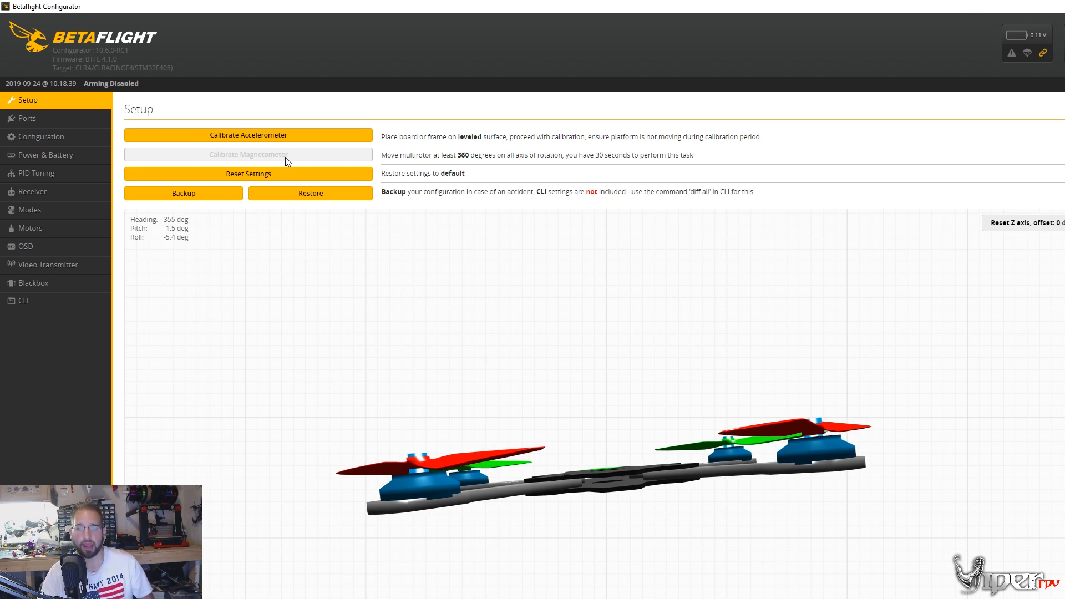
Step: Disable the accelerometer and barometer in the system configuration, and save and reboot
left_click(42, 136)
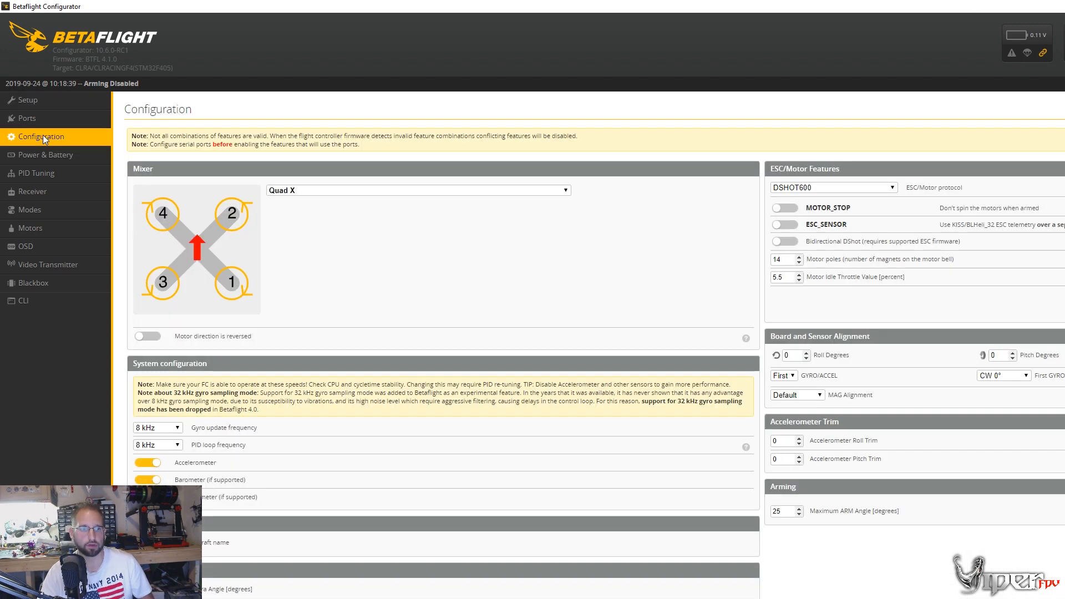
left_click(148, 463)
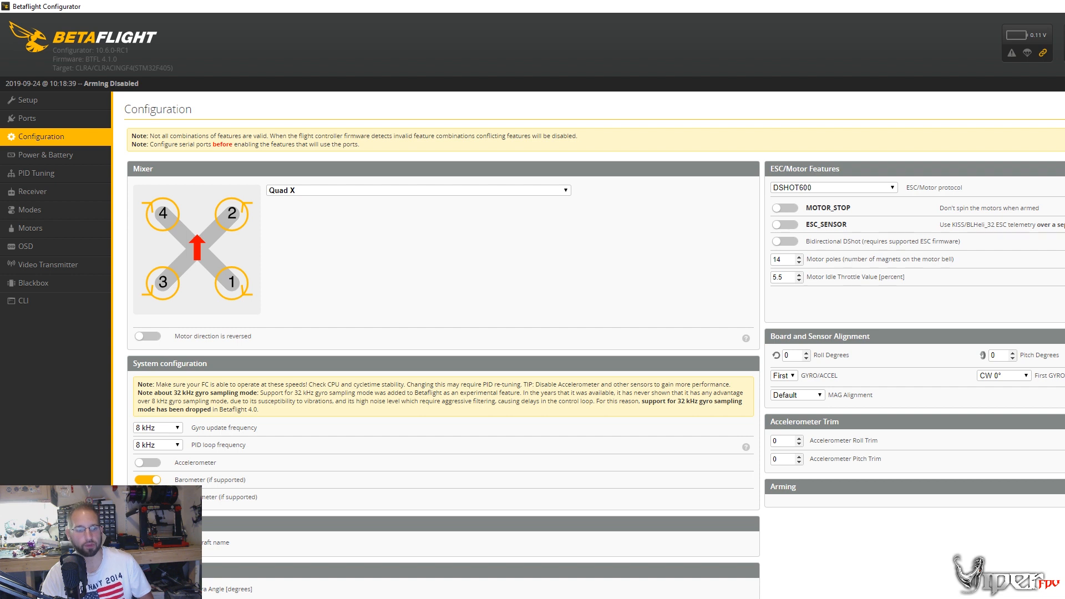
left_click(150, 482)
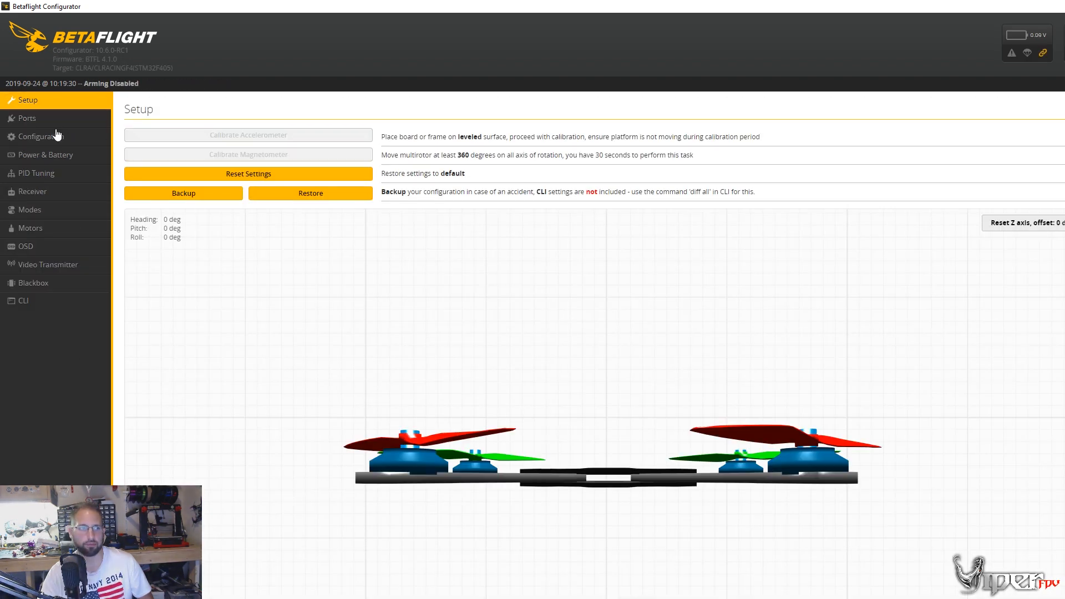
Step: Set the craft name to Rooster in the configuration's personalization settings
left_click(57, 136)
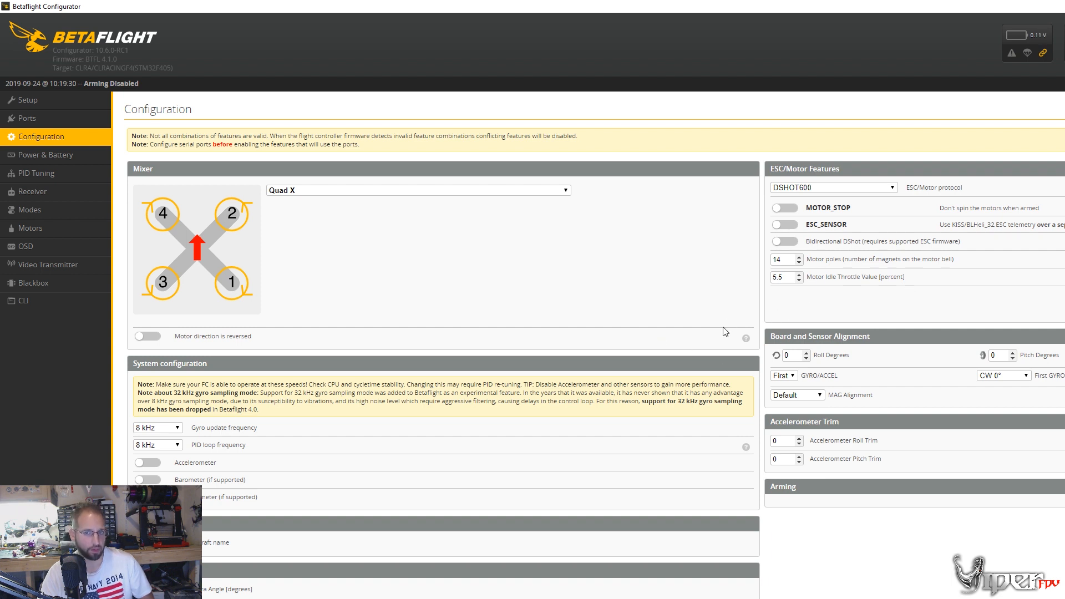
scroll(633, 419, "down", 1)
scroll(437, 406, "down", 2)
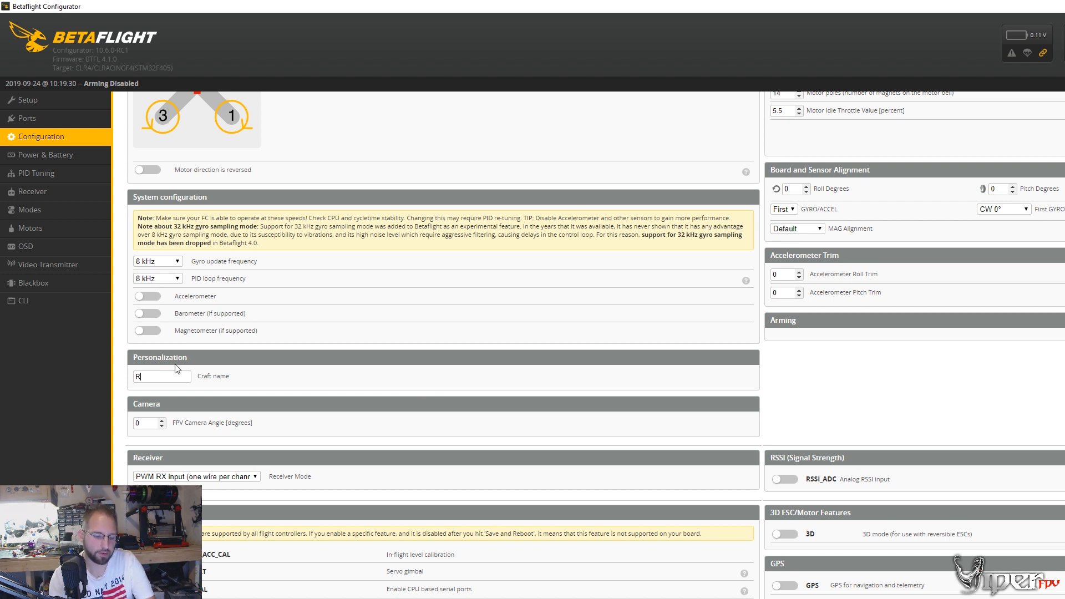
type("ter")
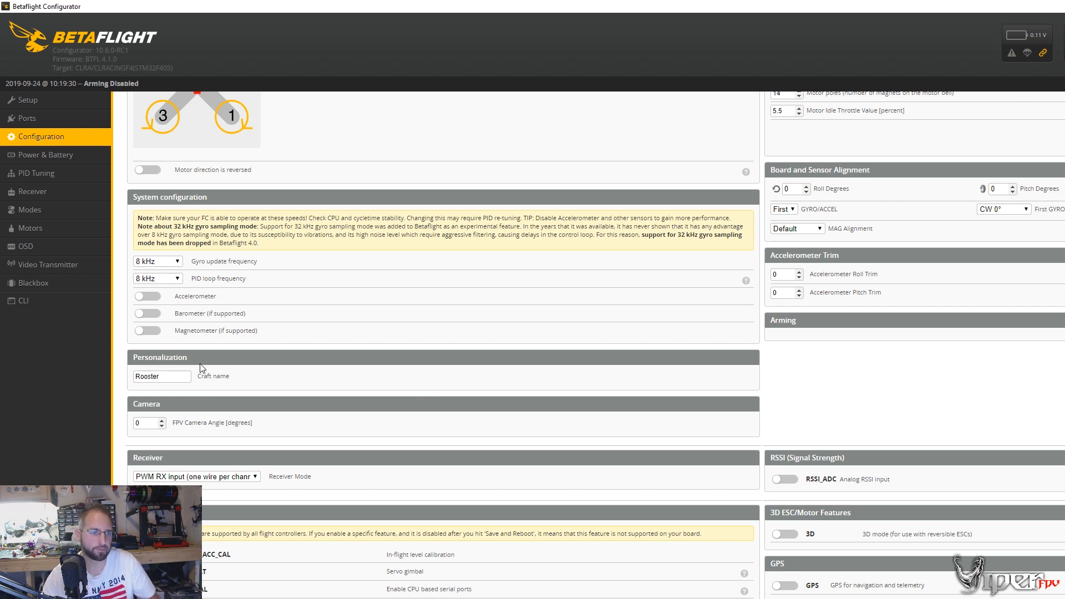
Step: Set the receiver mode to the serial-based receiver and the serial receiver provider to CRSF
left_click(200, 477)
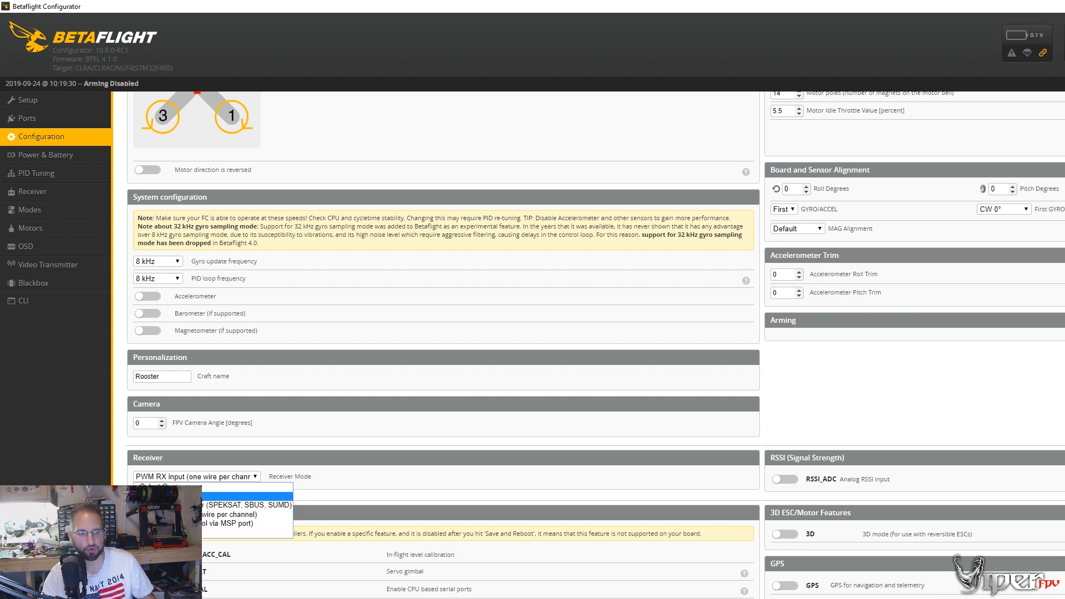
left_click(203, 506)
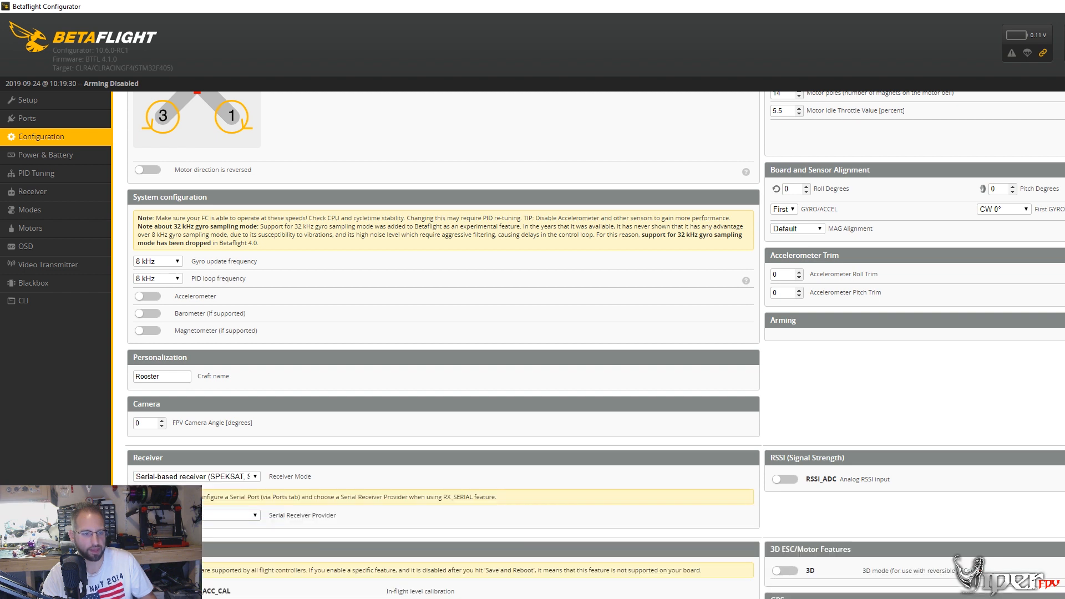
left_click(195, 515)
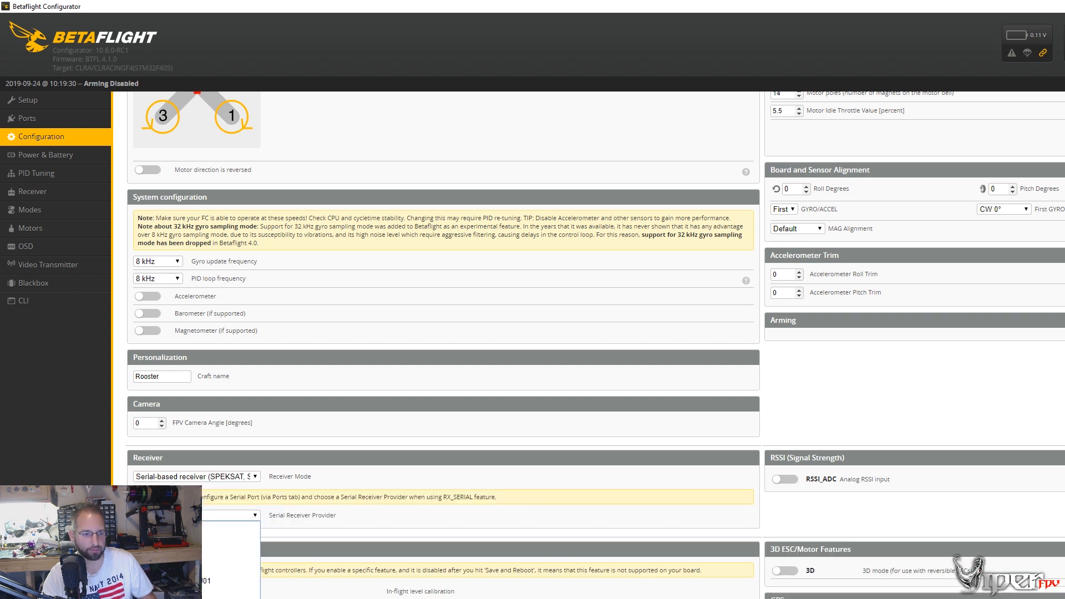
left_click(195, 598)
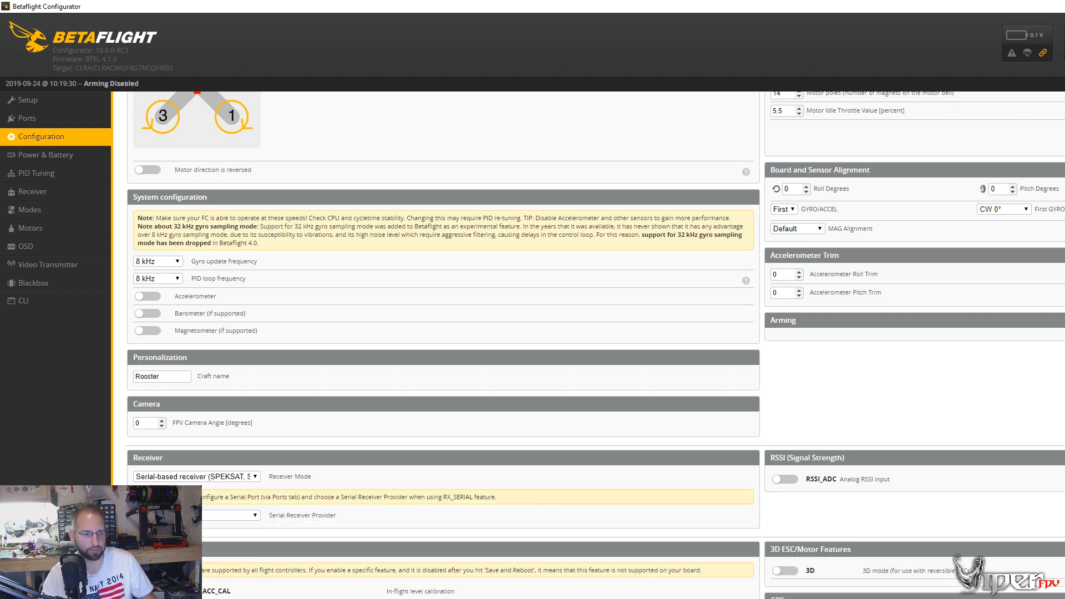
left_click(189, 478)
left_click(317, 470)
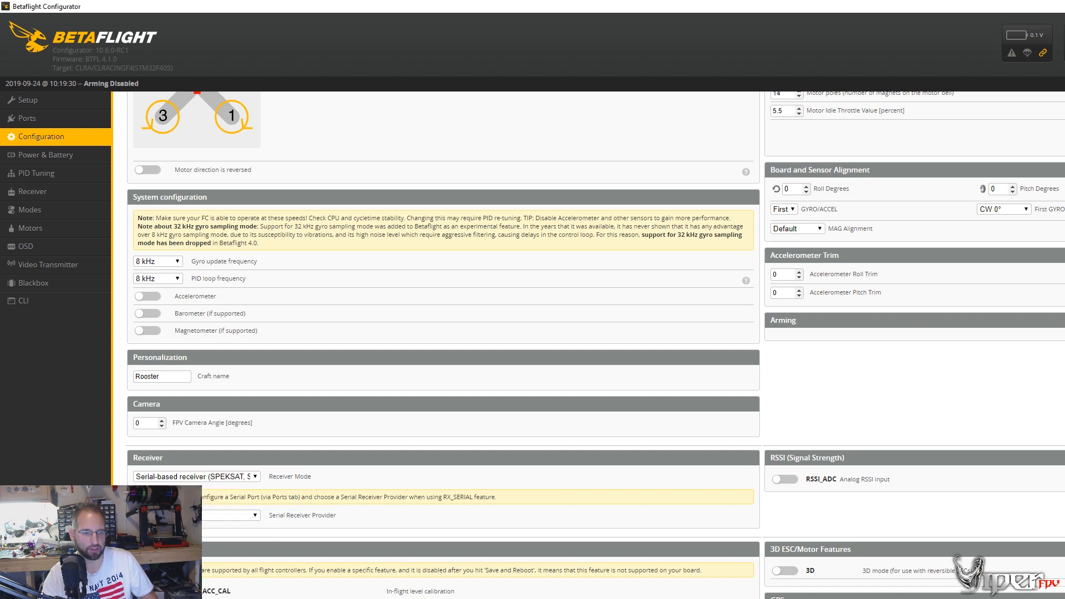
left_click(195, 515)
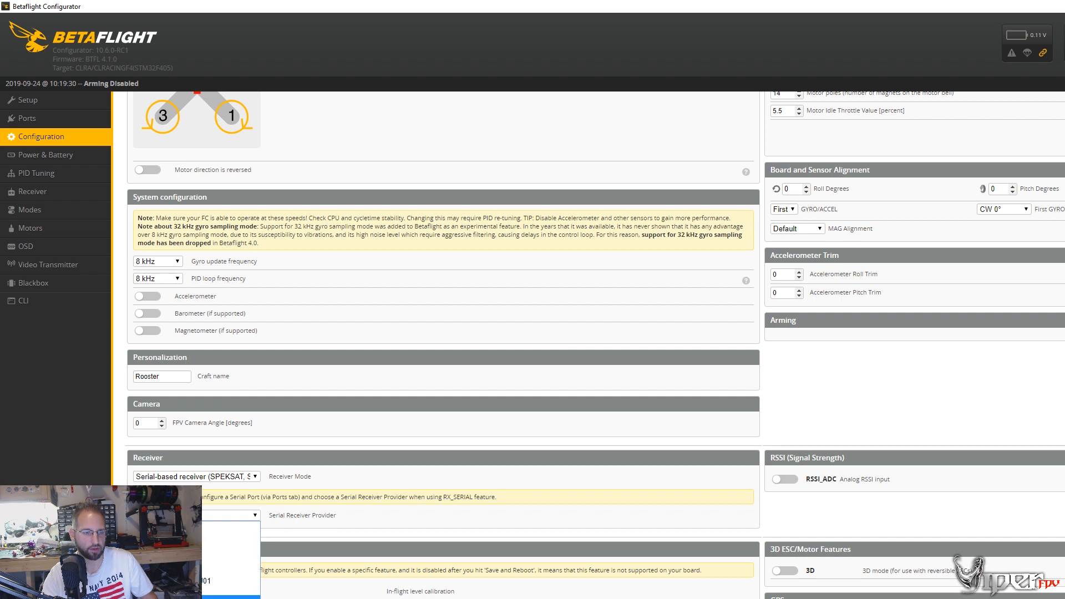
left_click(370, 475)
Step: Enable the TELEMETRY feature, look over the remaining feature and beeper settings, and save and reboot
scroll(450, 466, "down", 1)
scroll(452, 471, "down", 2)
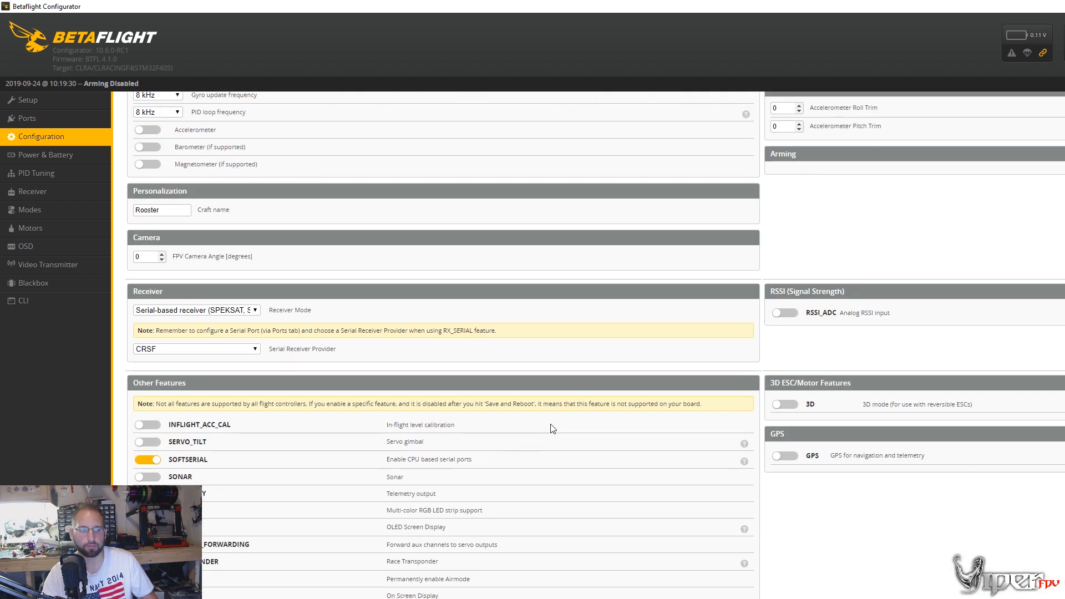
scroll(561, 394, "down", 2)
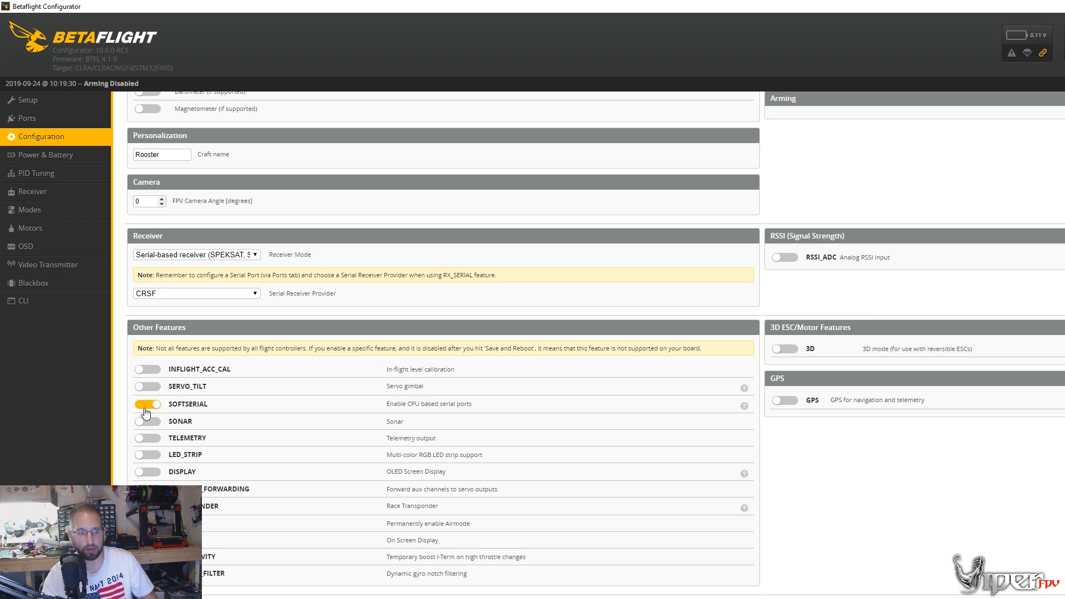
left_click(150, 441)
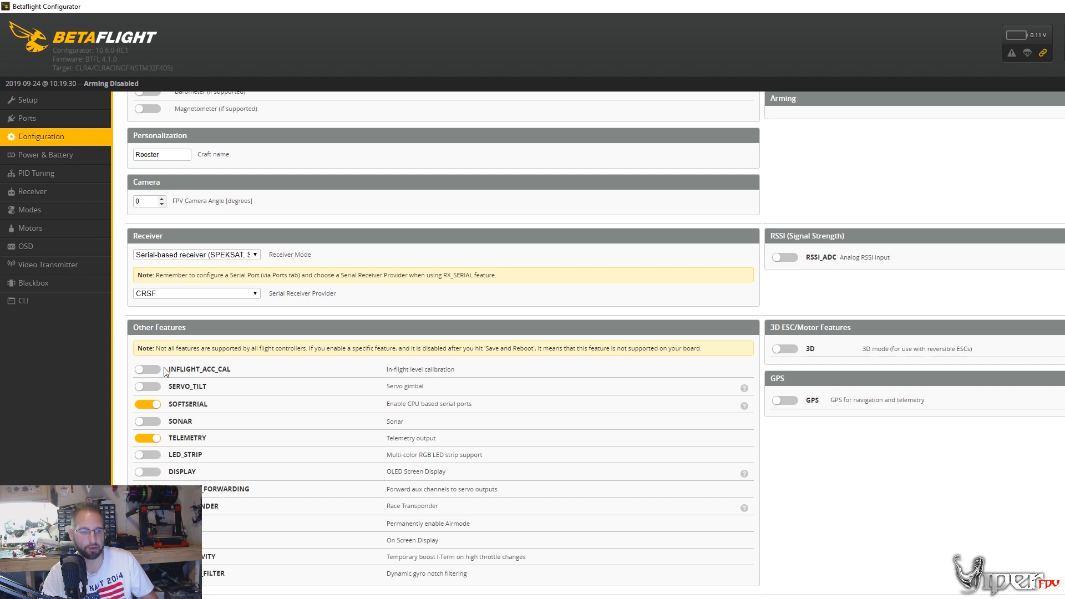
scroll(434, 530, "down", 1)
scroll(434, 530, "down", 3)
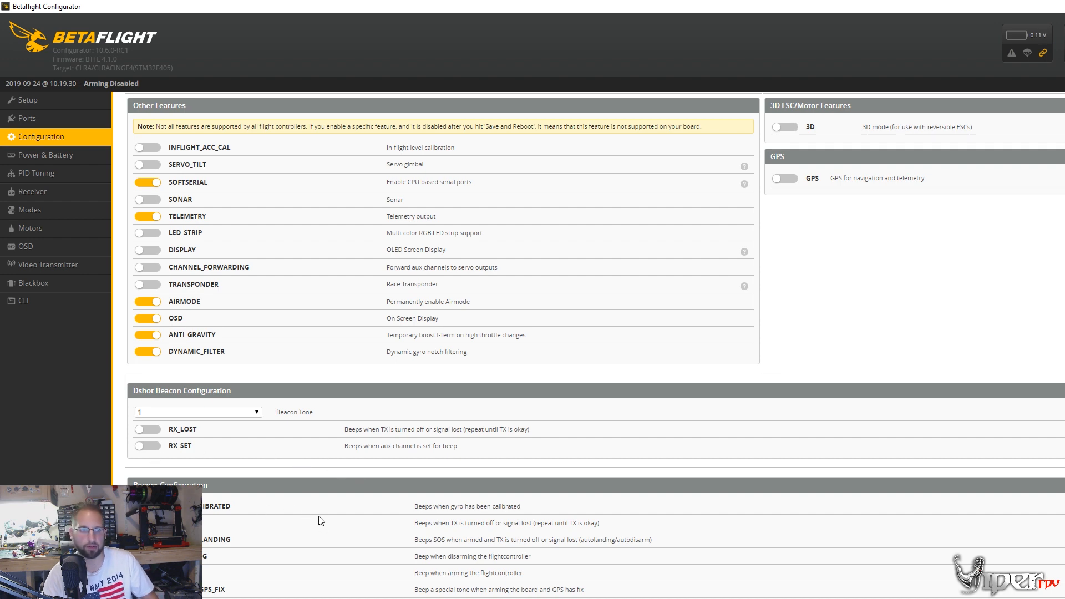
scroll(322, 523, "down", 3)
scroll(556, 573, "up", 9)
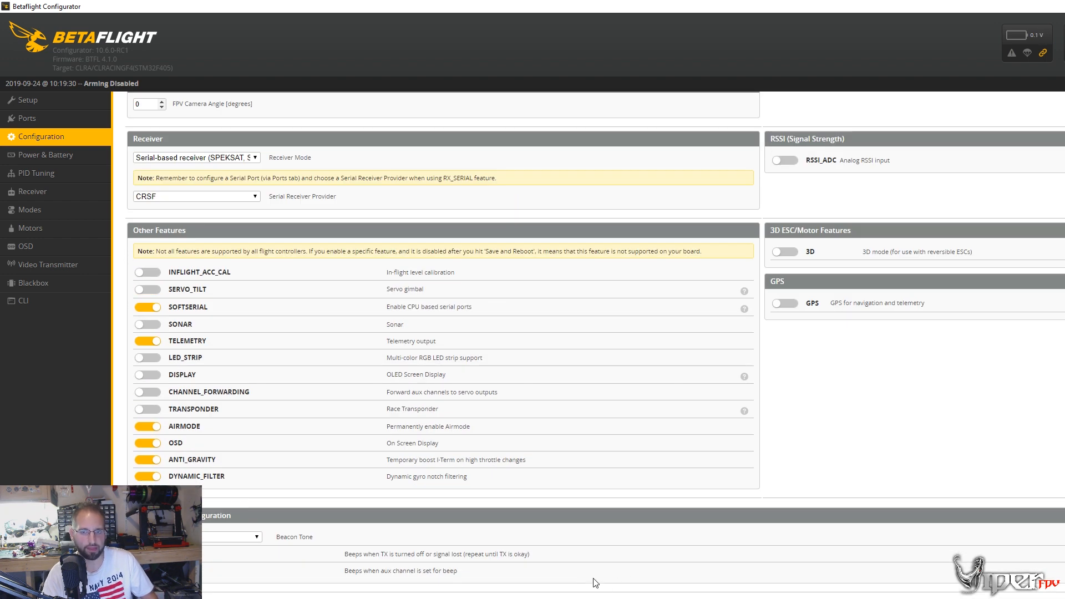
scroll(981, 491, "up", 6)
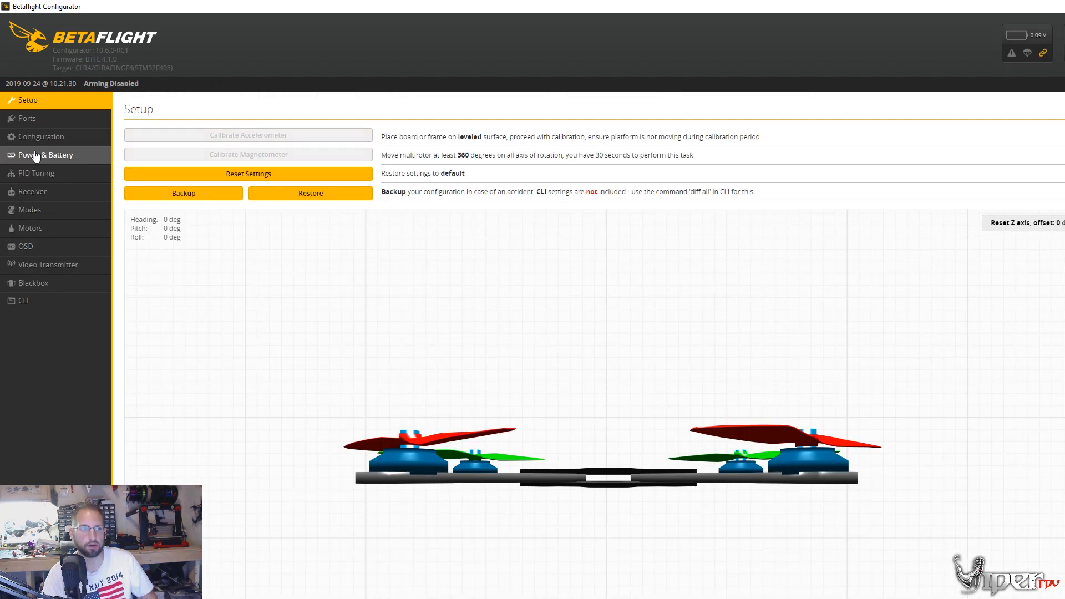
Step: Review the battery and voltage meter settings and the PID profile values, and open the rate profile settings
left_click(35, 155)
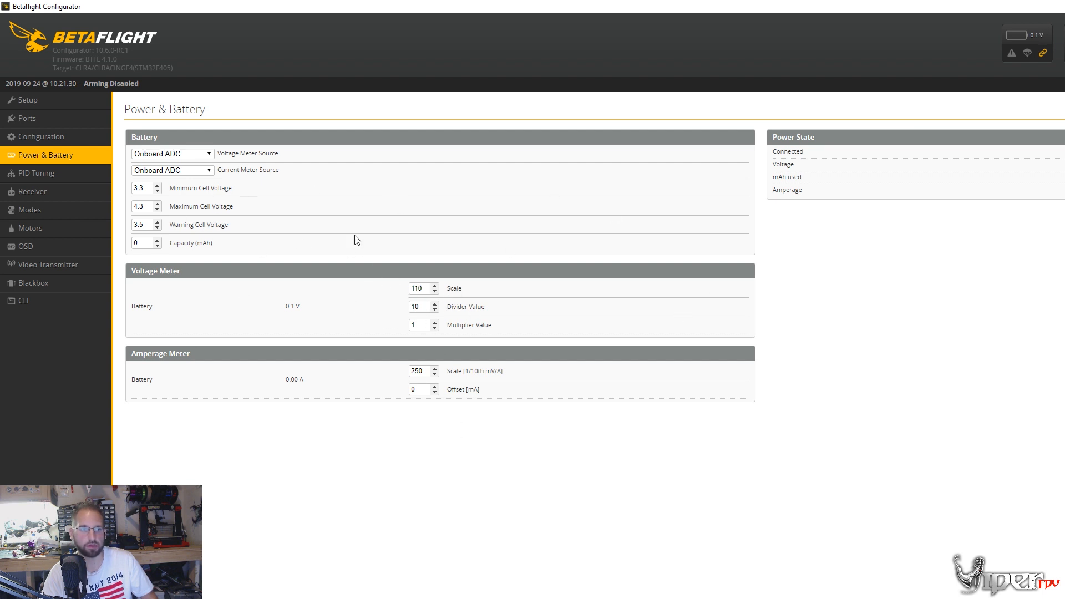
left_click(33, 173)
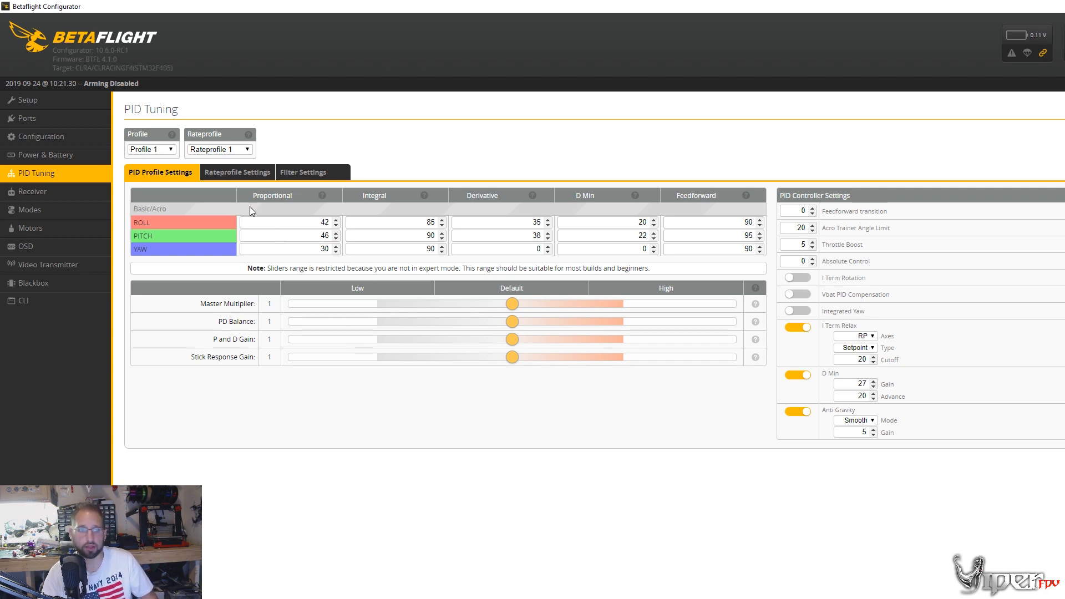
left_click(252, 177)
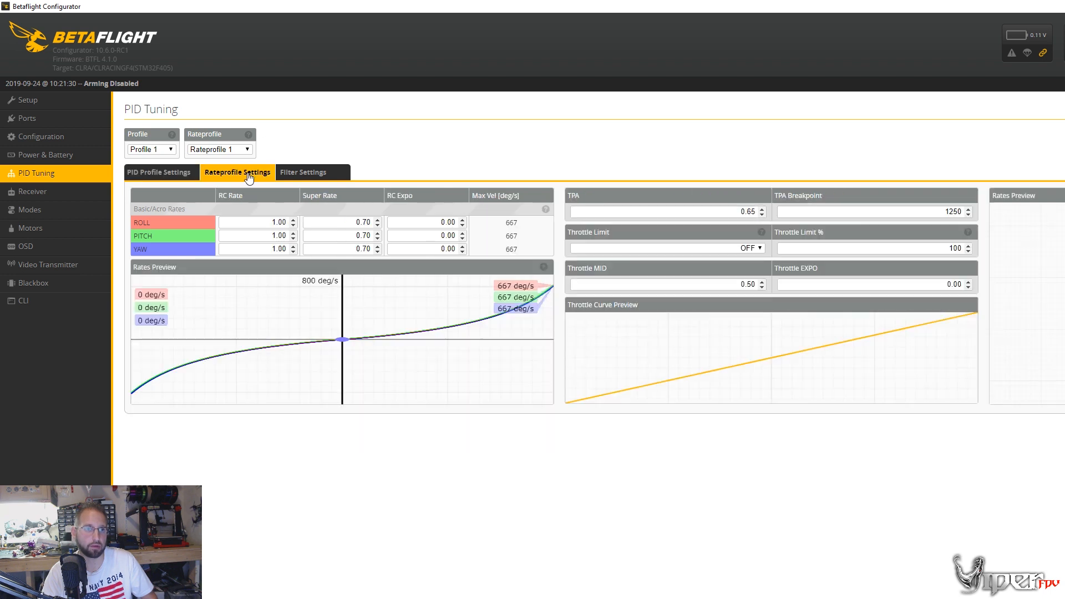
Step: Set the RC Rate of roll, pitch and yaw to 1.05 in rate profile 1
left_click(293, 220)
left_click(293, 219)
left_click(293, 219)
left_click(293, 220)
left_click(293, 220)
double_click(293, 234)
left_click(293, 234)
double_click(293, 234)
double_click(293, 247)
double_click(294, 247)
left_click(293, 247)
Step: Set the Super Rate of roll, pitch and yaw to 0.79
left_click(377, 219)
double_click(377, 219)
double_click(377, 220)
left_click(378, 221)
left_click(378, 234)
double_click(378, 234)
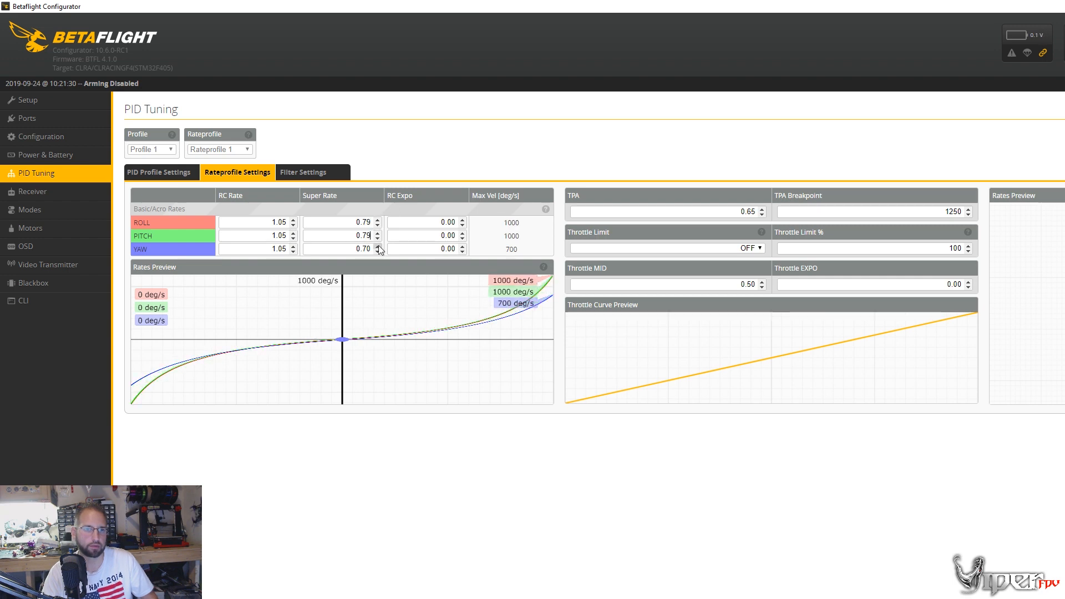
double_click(378, 247)
double_click(378, 246)
double_click(378, 247)
double_click(378, 247)
left_click(377, 247)
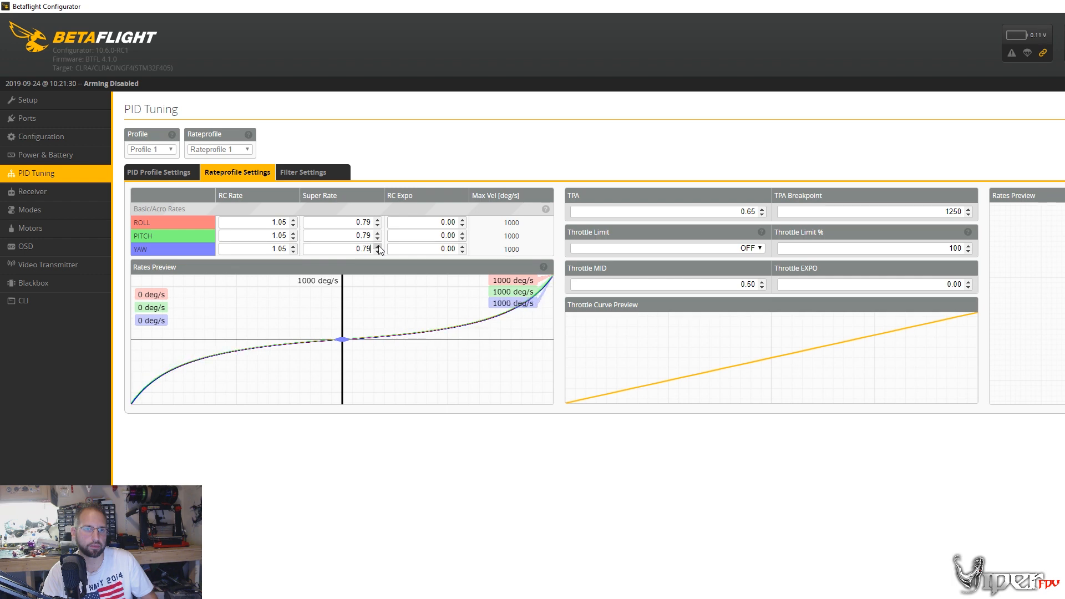
Step: Set the RC Expo of roll, pitch and yaw to 0.30 and save the rates
left_click(462, 222)
left_click(462, 221)
double_click(462, 221)
left_click(462, 234)
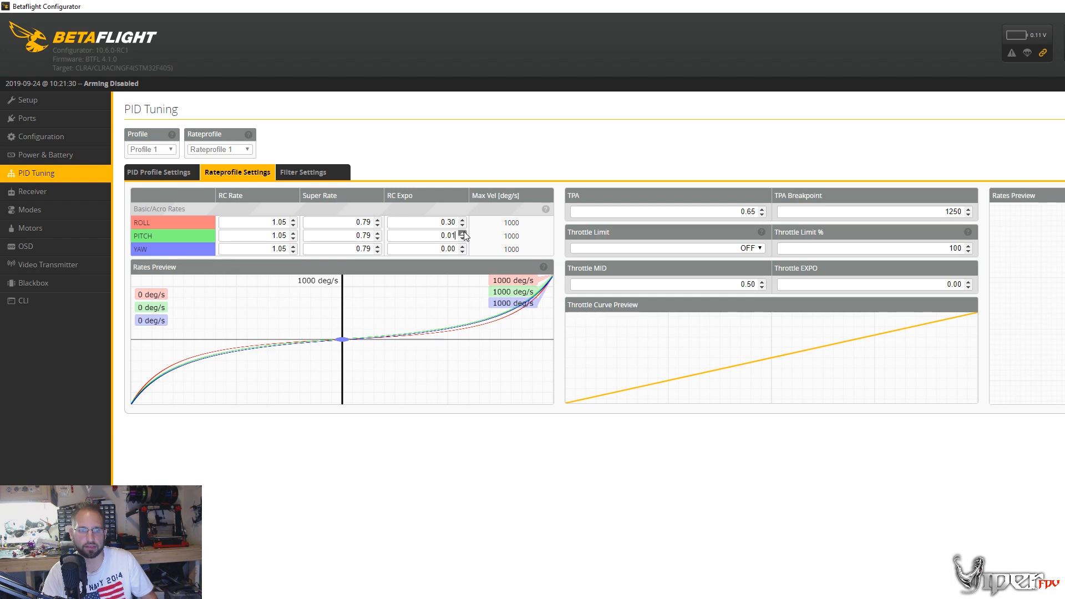
left_click(462, 234)
left_click(463, 233)
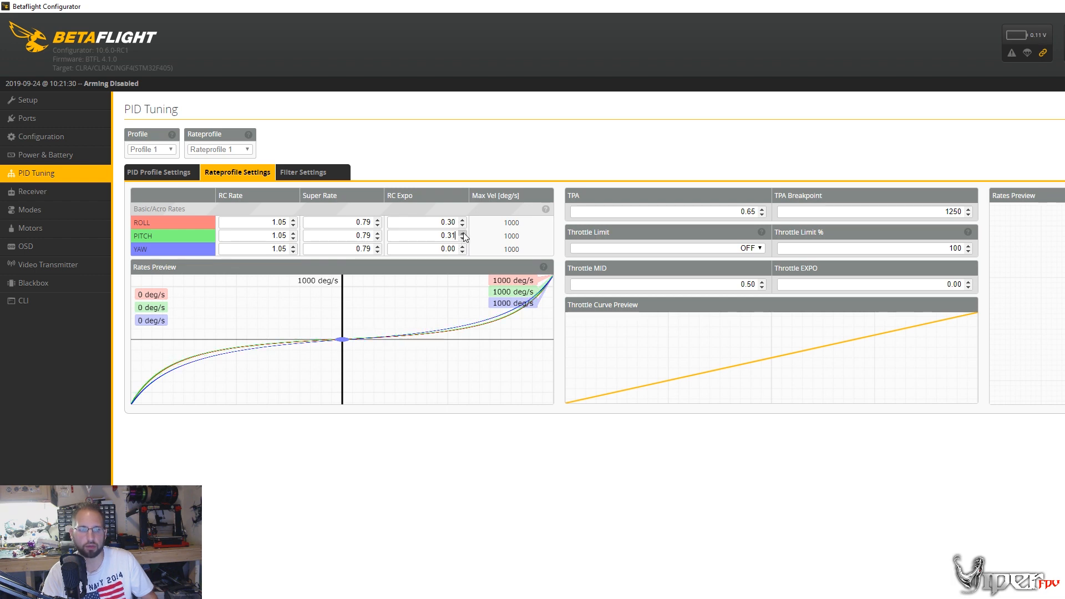
left_click(462, 238)
left_click(462, 247)
left_click(462, 246)
left_click(463, 246)
left_click(463, 247)
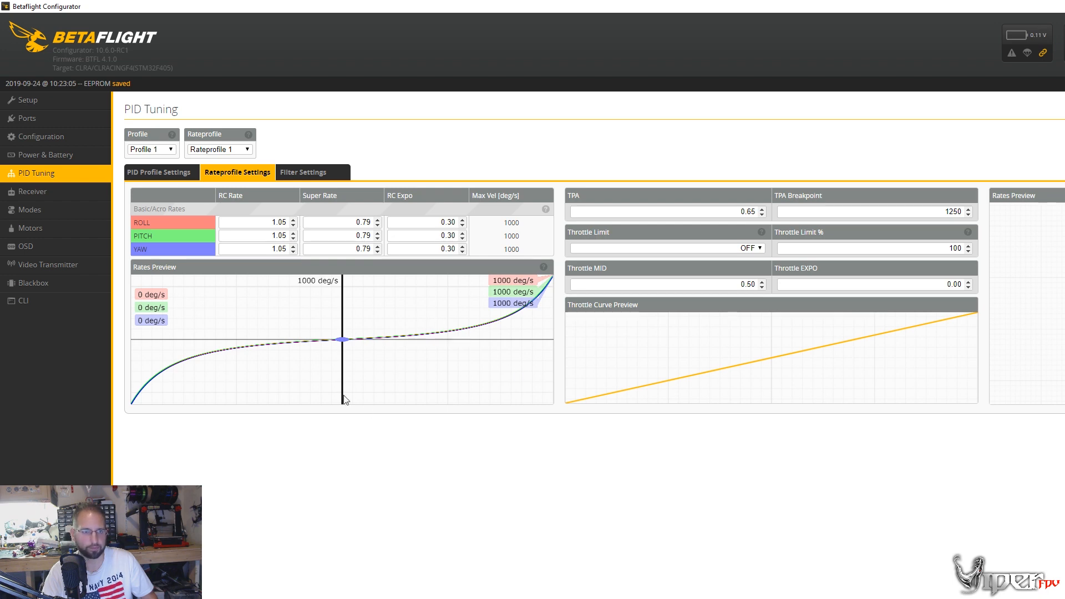
Step: Look through the available rate profiles without switching, and examine the filter settings
left_click(227, 153)
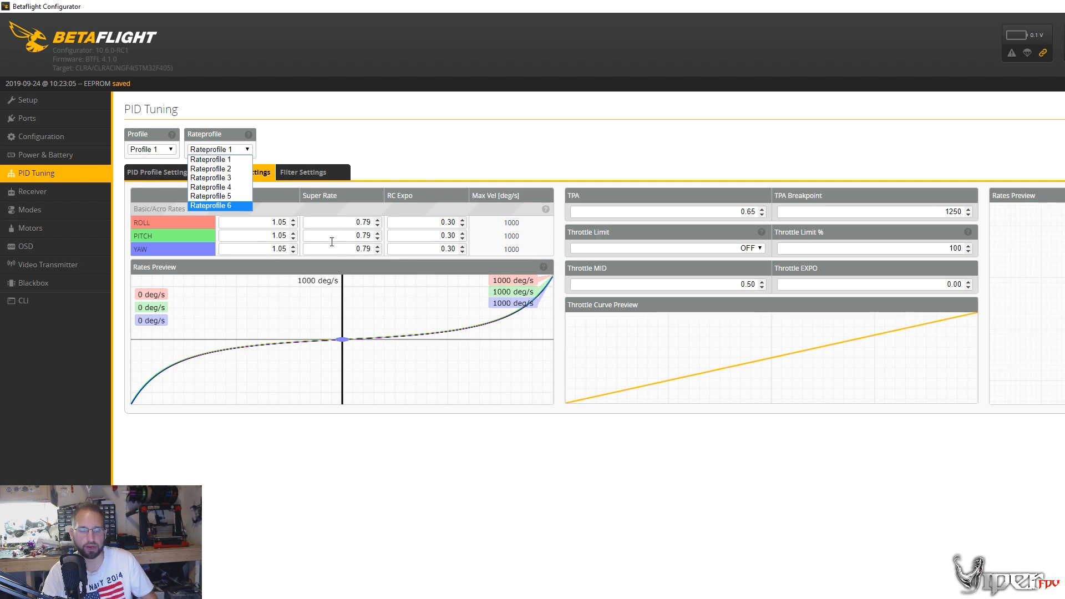
left_click(366, 137)
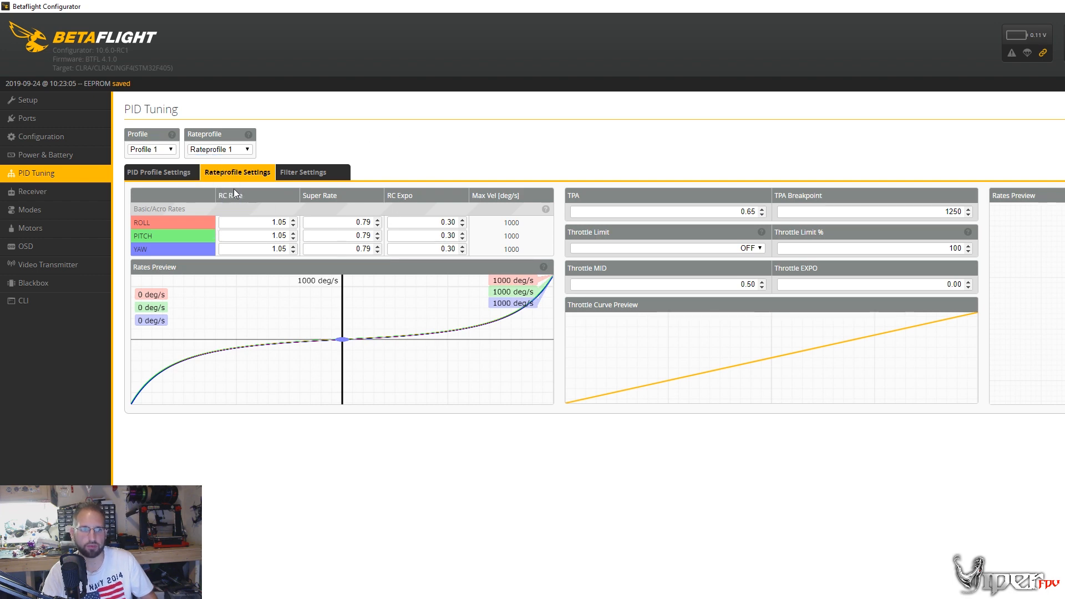
left_click(300, 174)
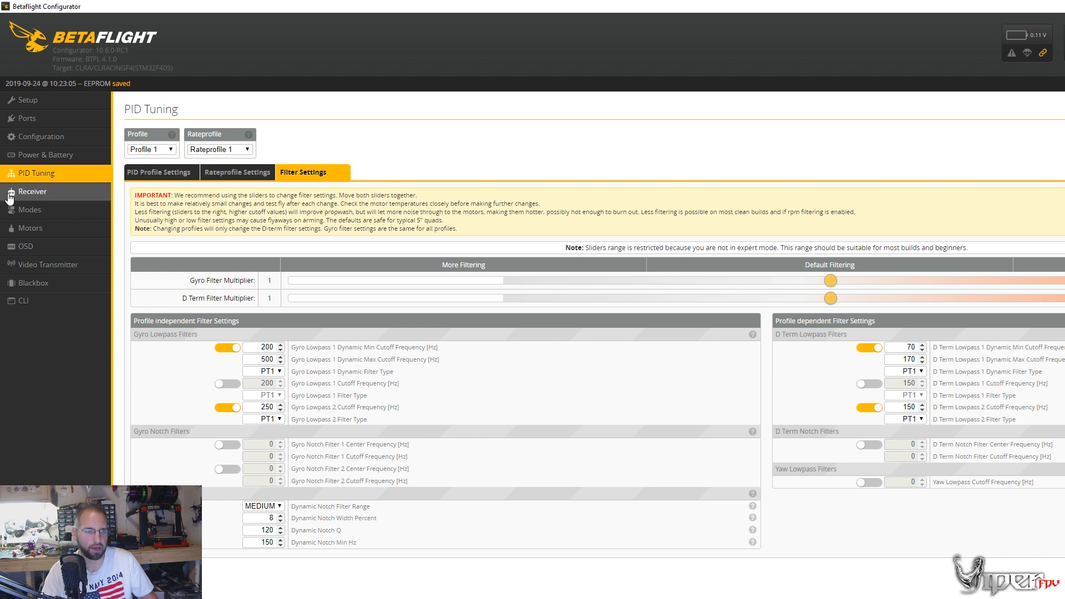
Step: Set the receiver's channel map to Spektrum / Graupner / JR (TAER1234) and save it
left_click(32, 191)
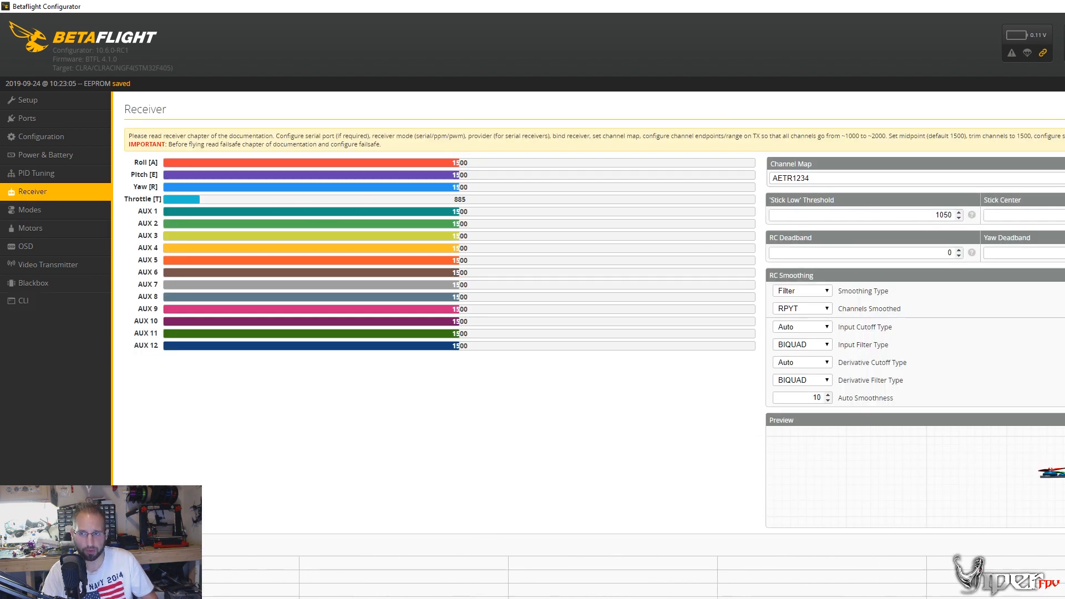
left_click(787, 178)
left_click(750, 111)
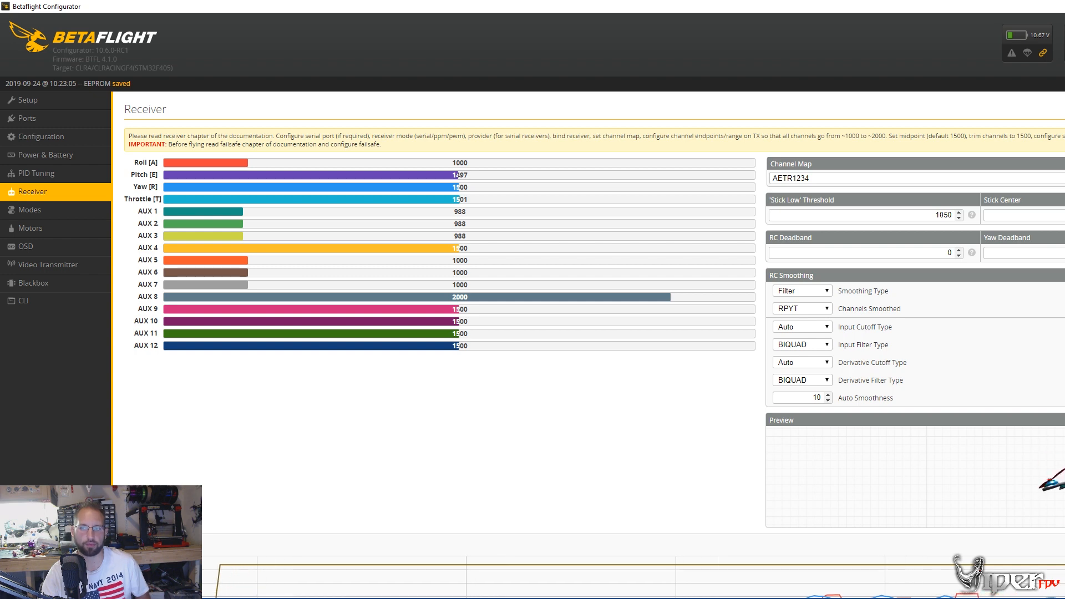
left_click(925, 178)
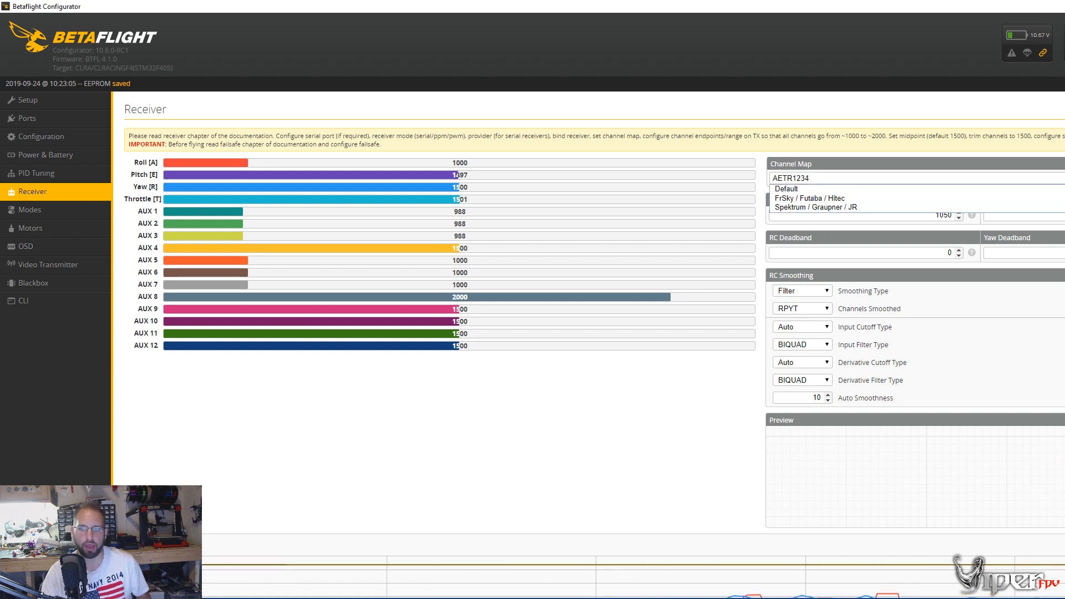
left_click(808, 208)
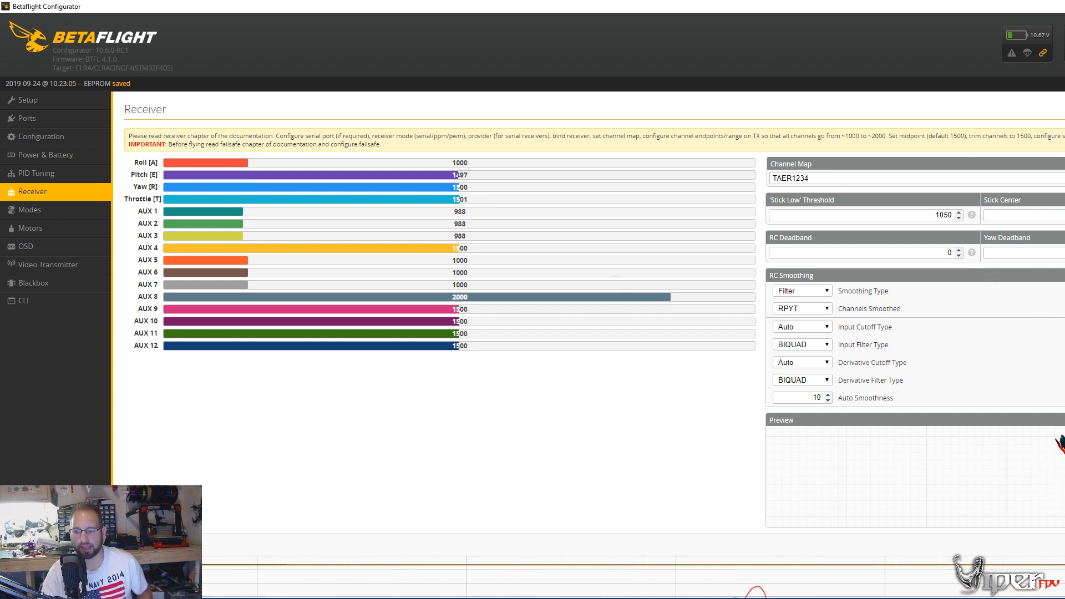
left_click(1064, 598)
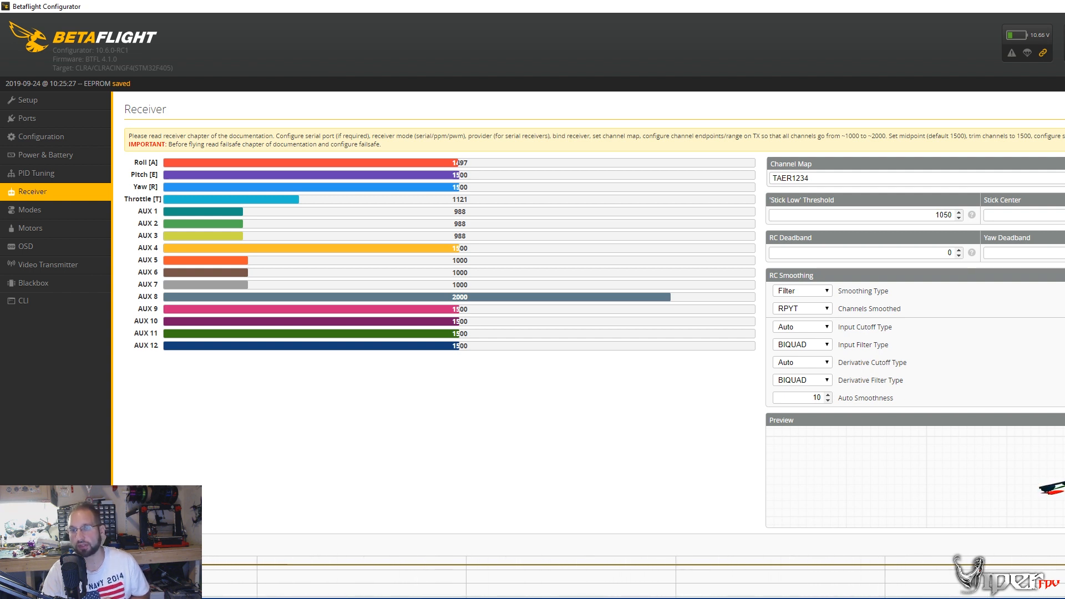
Step: Add an ARM mode range on AUX 1 from 1900 to 2100
left_click(40, 211)
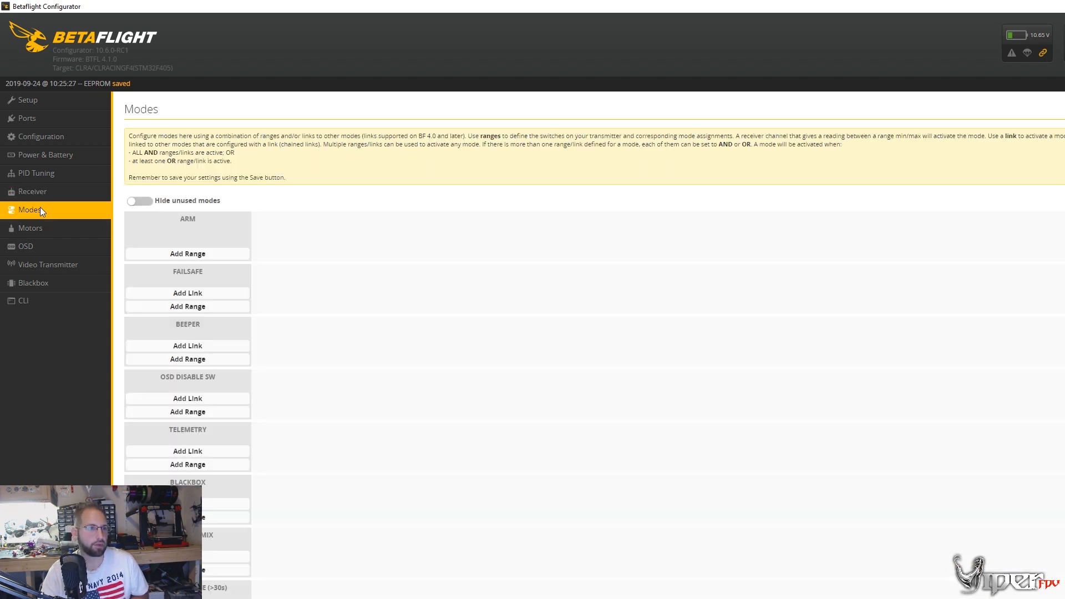
left_click(201, 254)
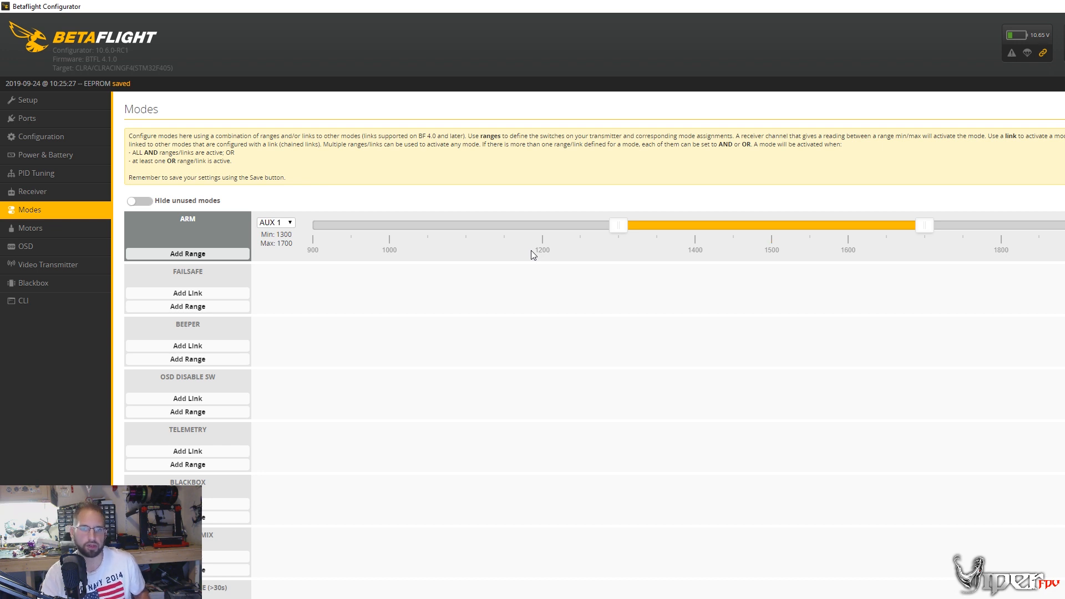
left_click_drag(811, 228, 1064, 228)
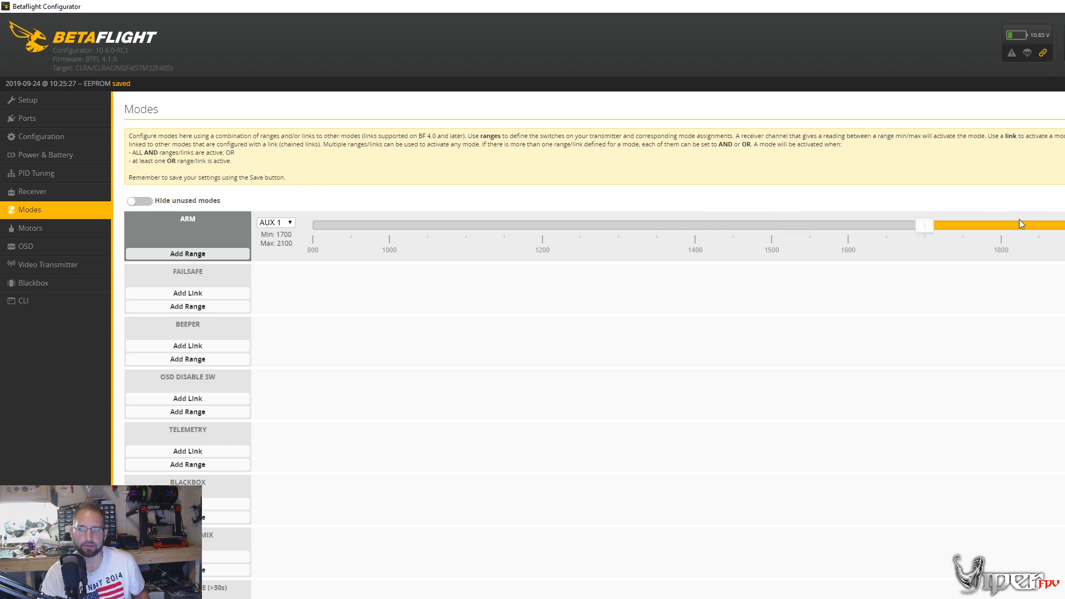
left_click_drag(920, 225, 1064, 225)
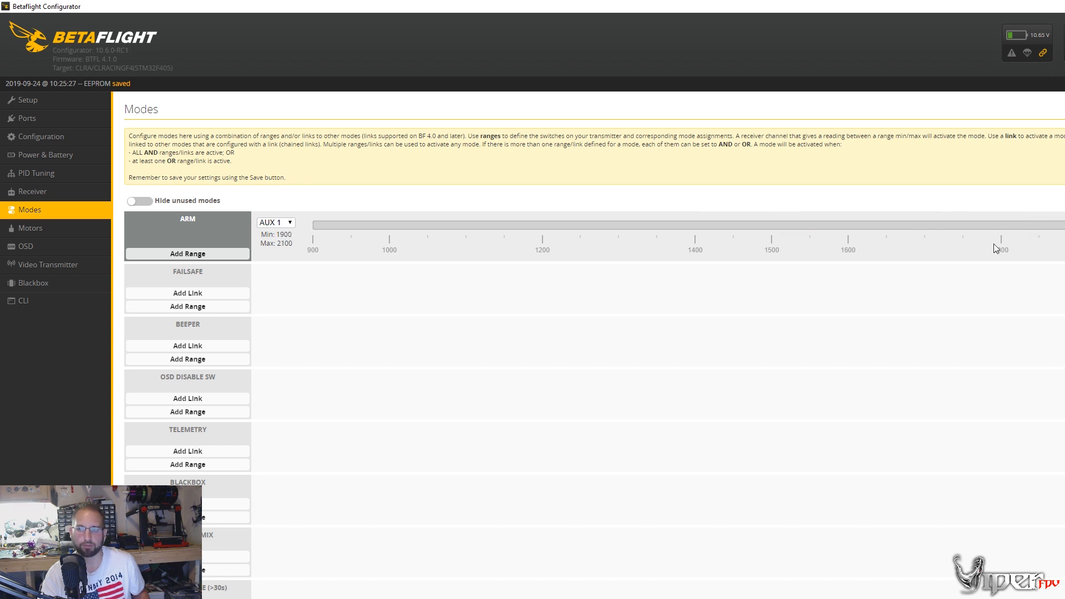
Step: Add a BEEPER mode range on AUX 3 from 1900 to 2100
left_click(191, 360)
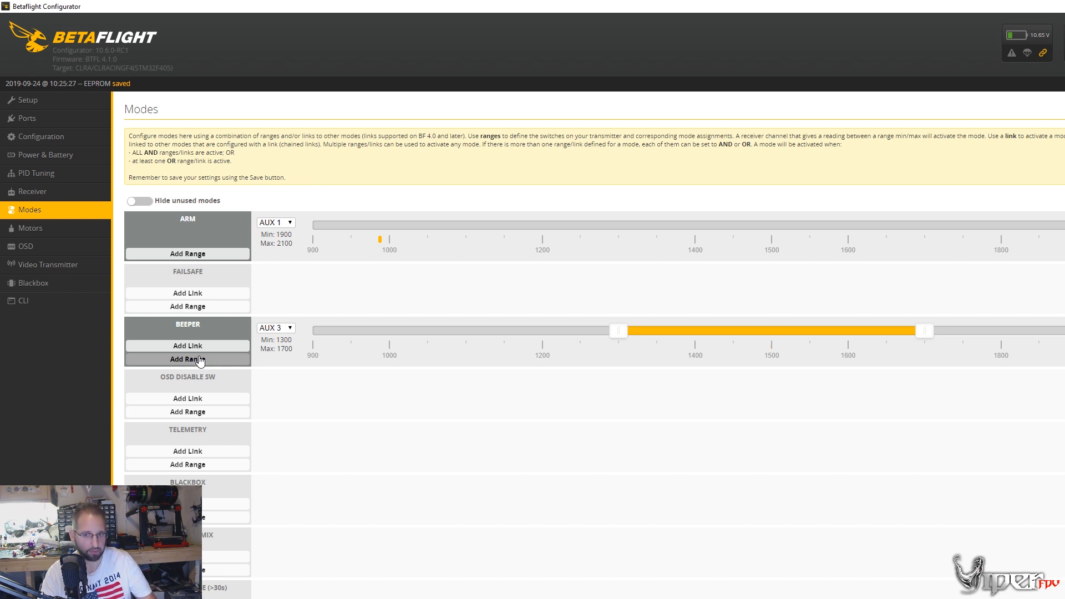
left_click_drag(839, 329, 1064, 330)
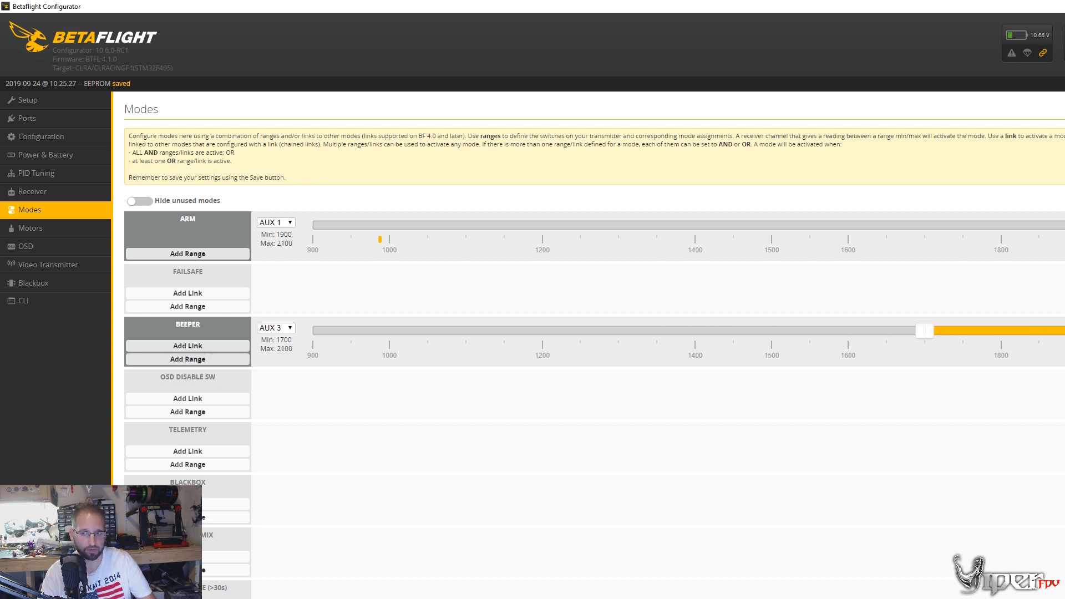
left_click_drag(936, 335, 1032, 342)
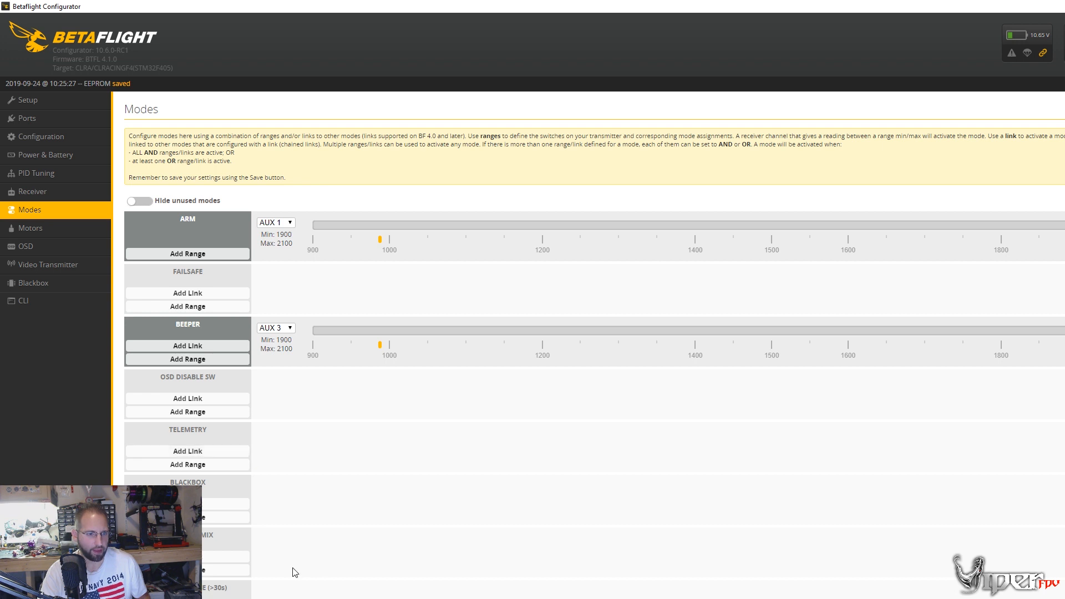
Step: Add a FLIP OVER AFTER CRASH range on AUX 2 from 1900 to 2100, save the modes and review the assigned ranges
scroll(288, 570, "down", 4)
scroll(287, 565, "down", 2)
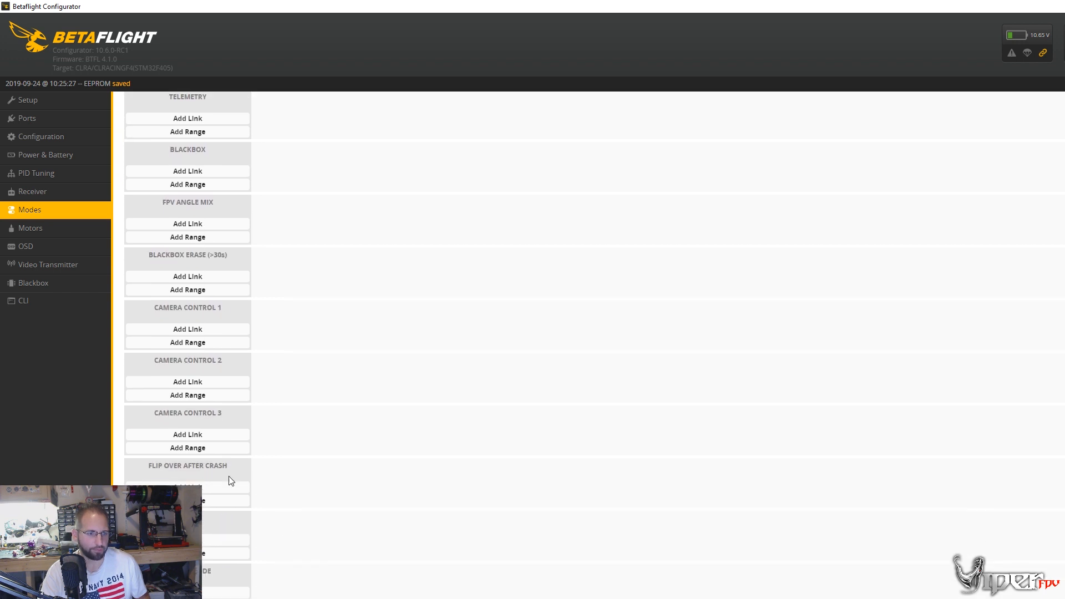
left_click(225, 501)
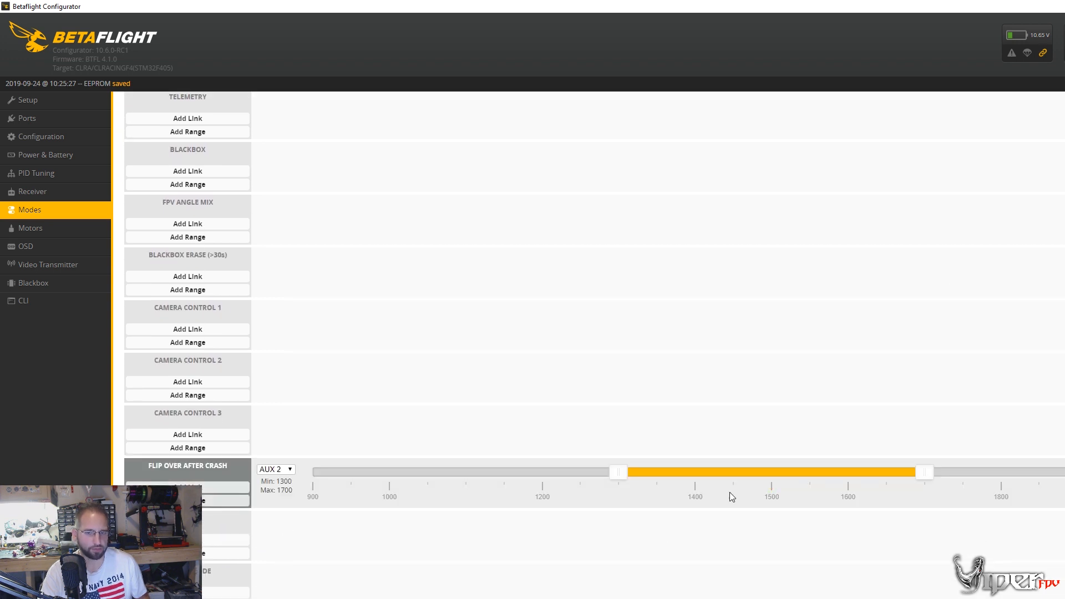
left_click_drag(754, 469, 1064, 473)
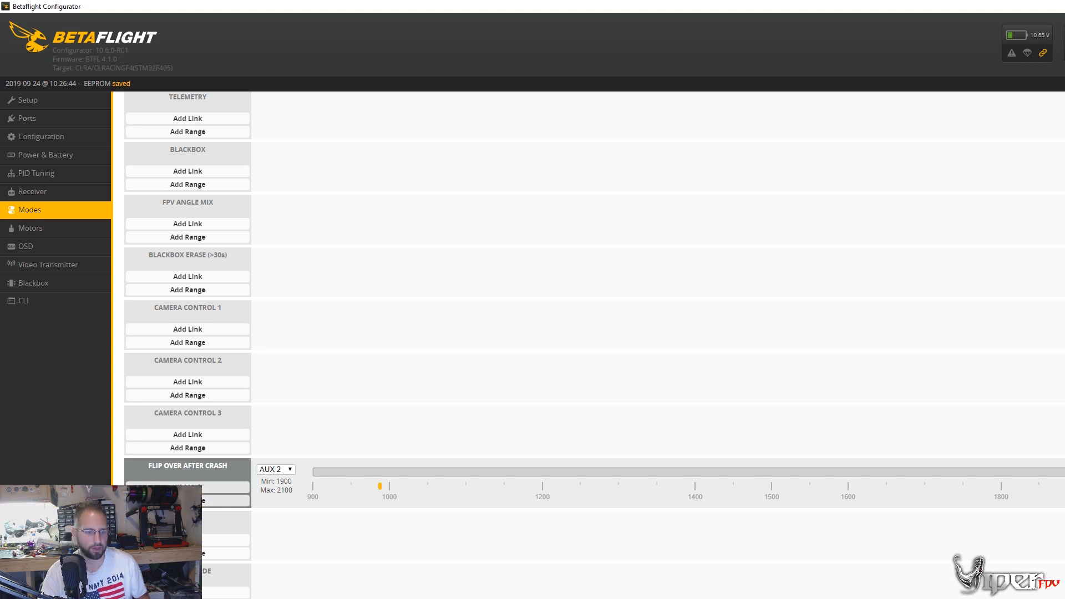
scroll(594, 344, "down", 1)
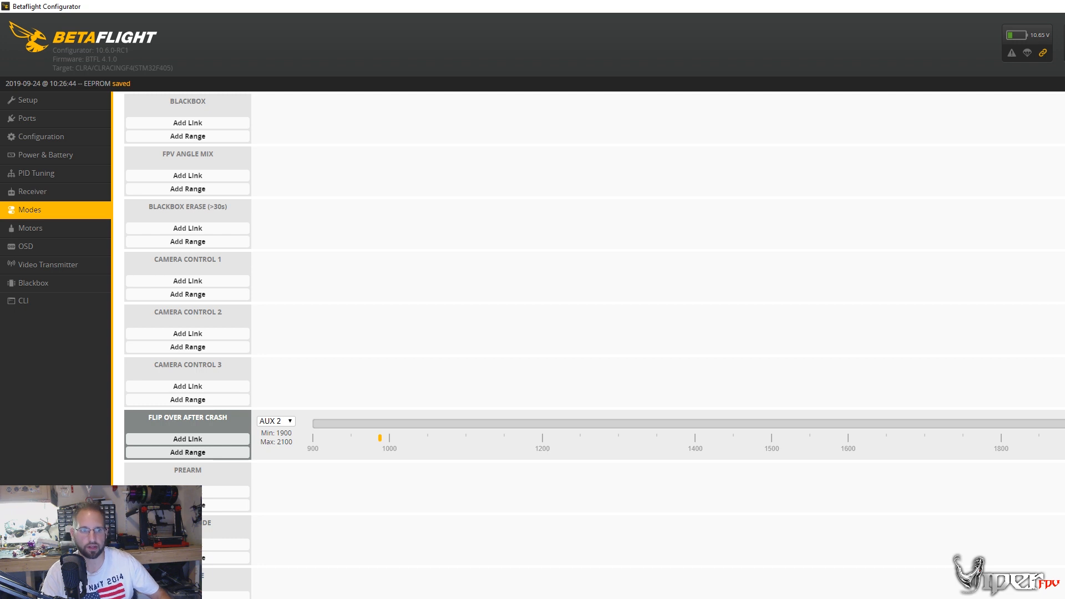
scroll(593, 344, "up", 5)
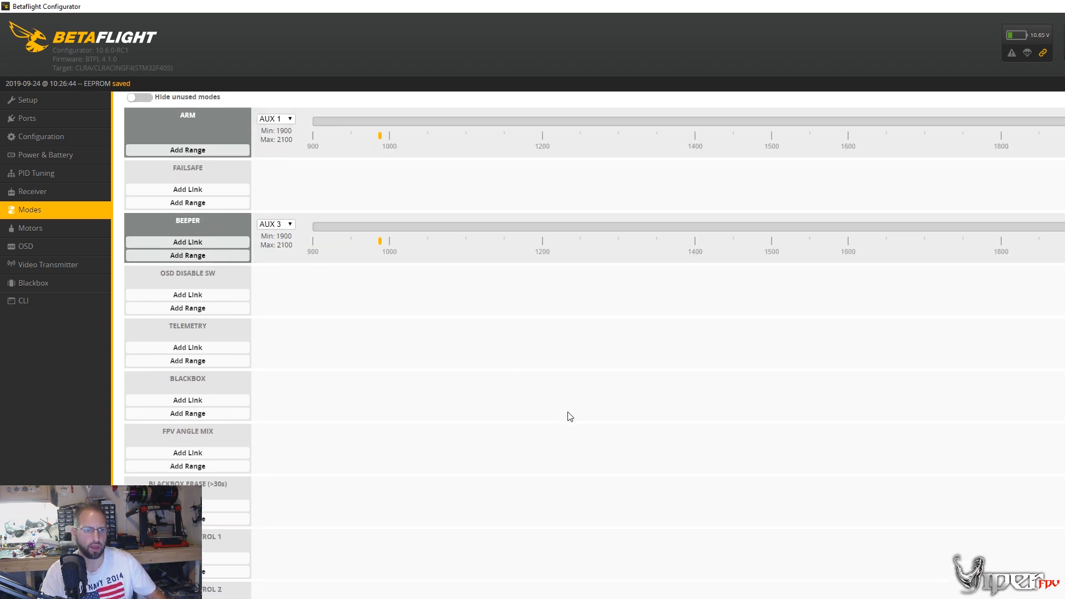
scroll(655, 498, "up", 2)
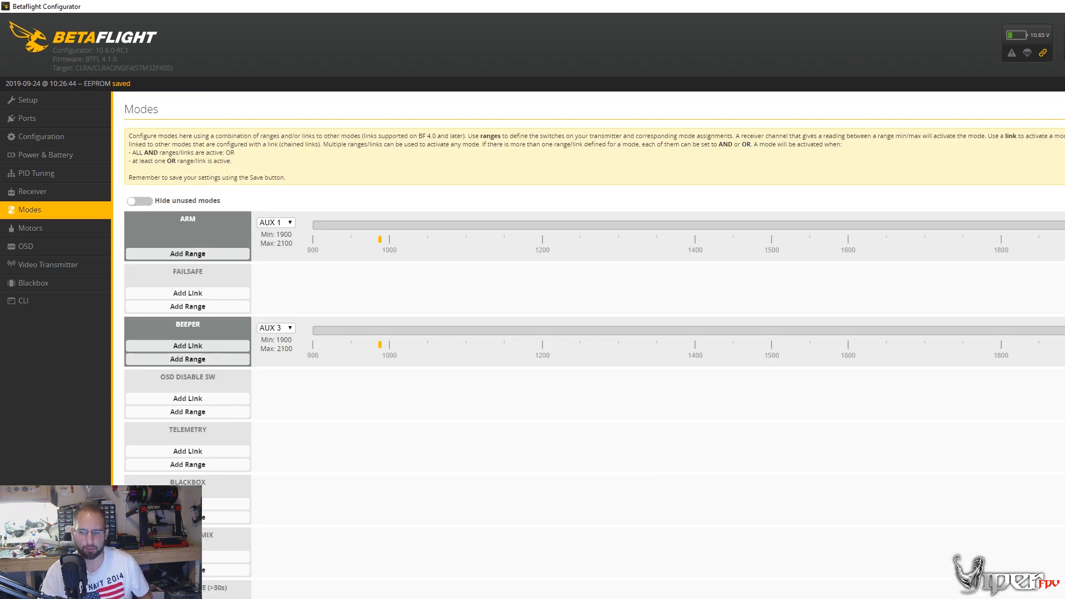
Step: Enable the battery average cell voltage, craft name and timer 2 elements for OSD profile 1
left_click(50, 248)
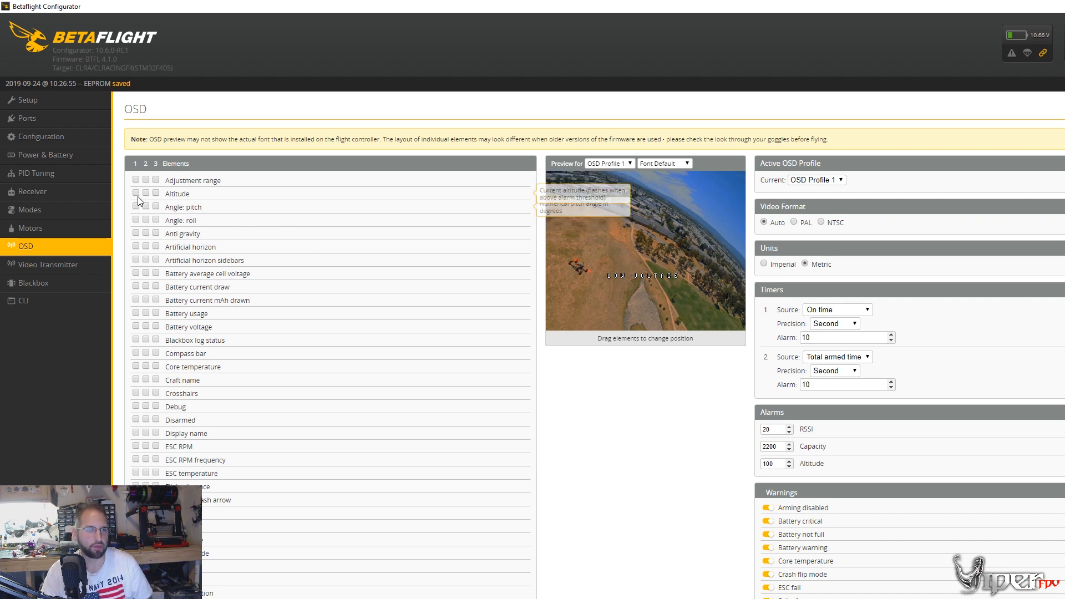
left_click(135, 272)
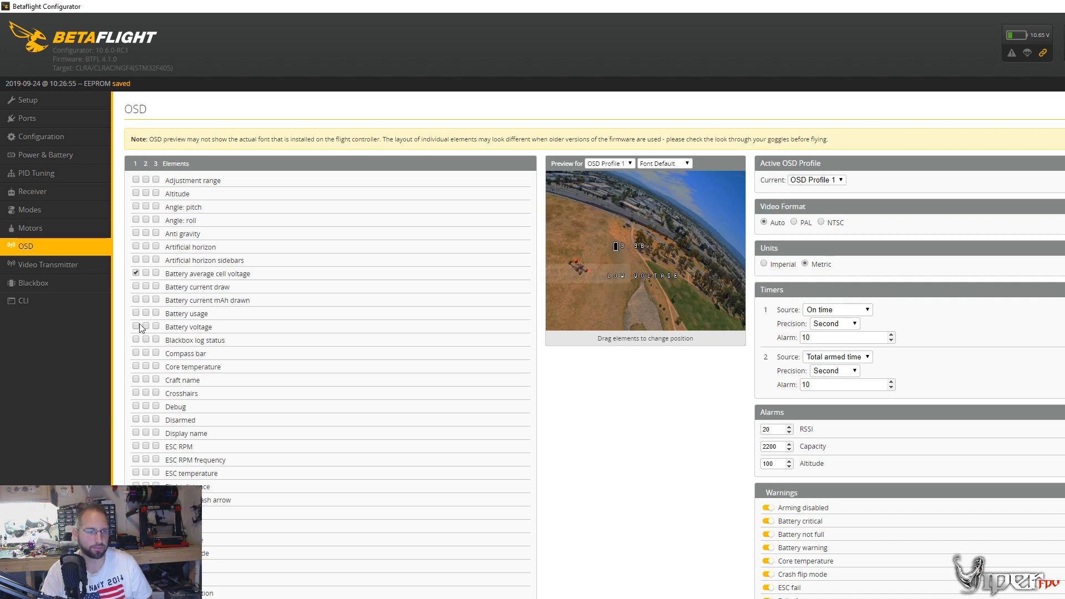
left_click(135, 380)
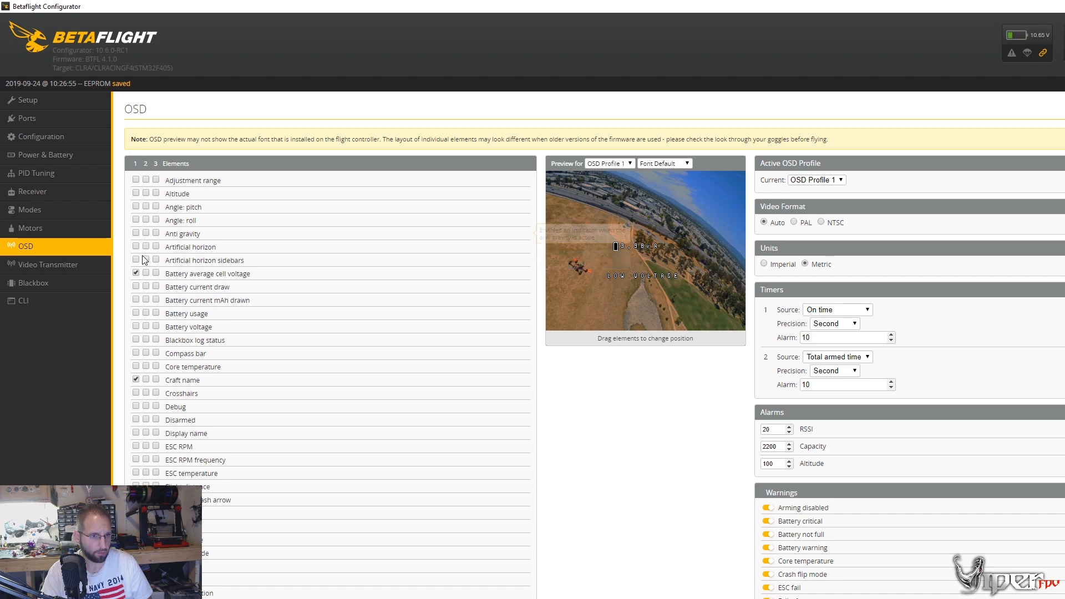
scroll(139, 368, "down", 6)
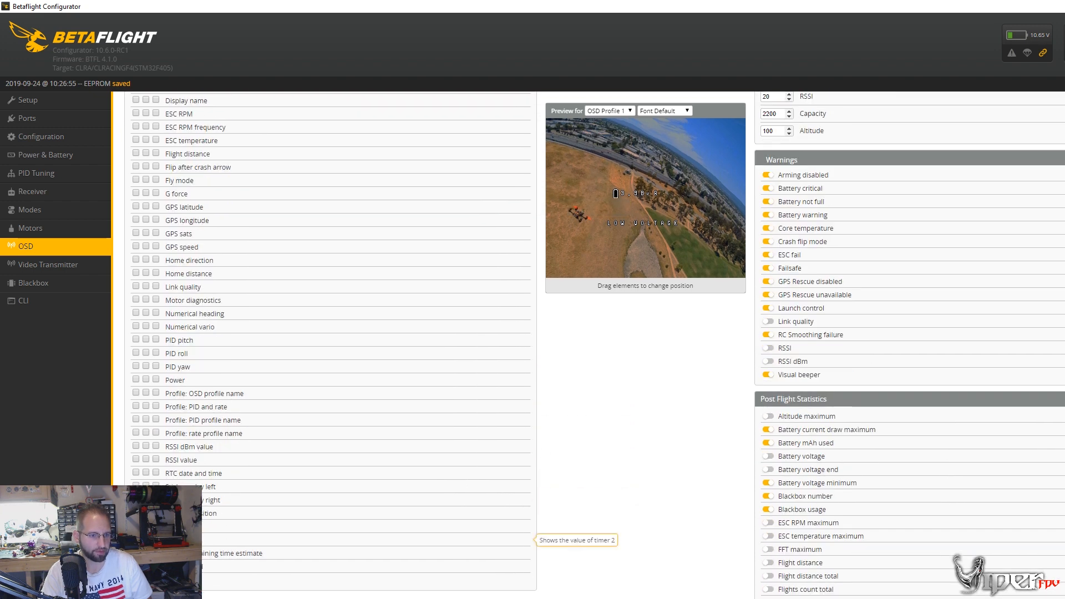
Step: Arrange the OSD preview with timer and cell voltage at its lower right, craft name at bottom centre and the warning text at top centre
left_click_drag(629, 192, 701, 260)
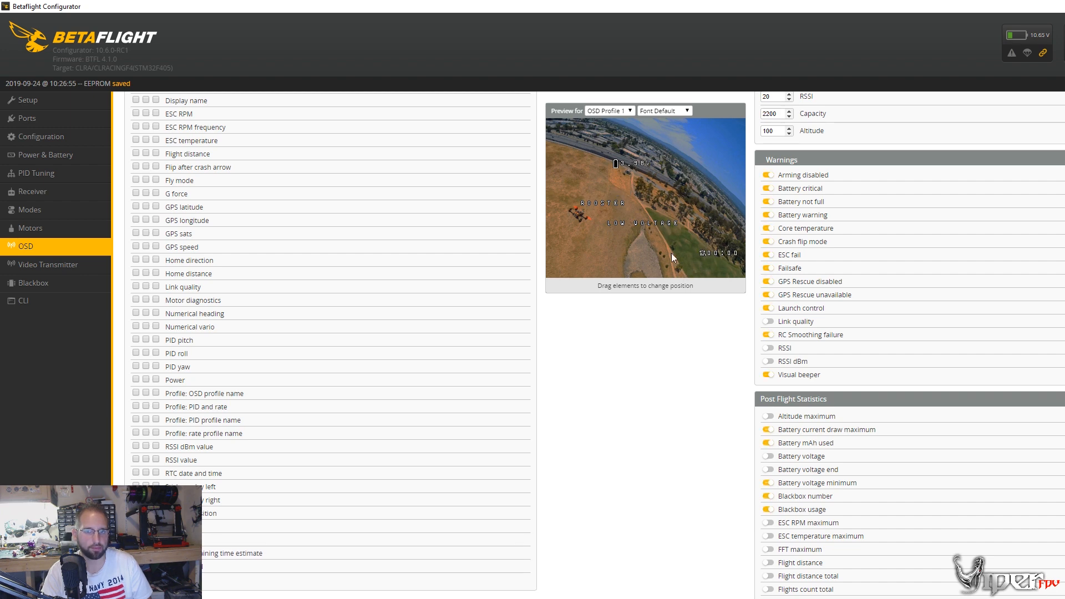
left_click_drag(584, 203, 686, 204)
left_click_drag(702, 239, 702, 245)
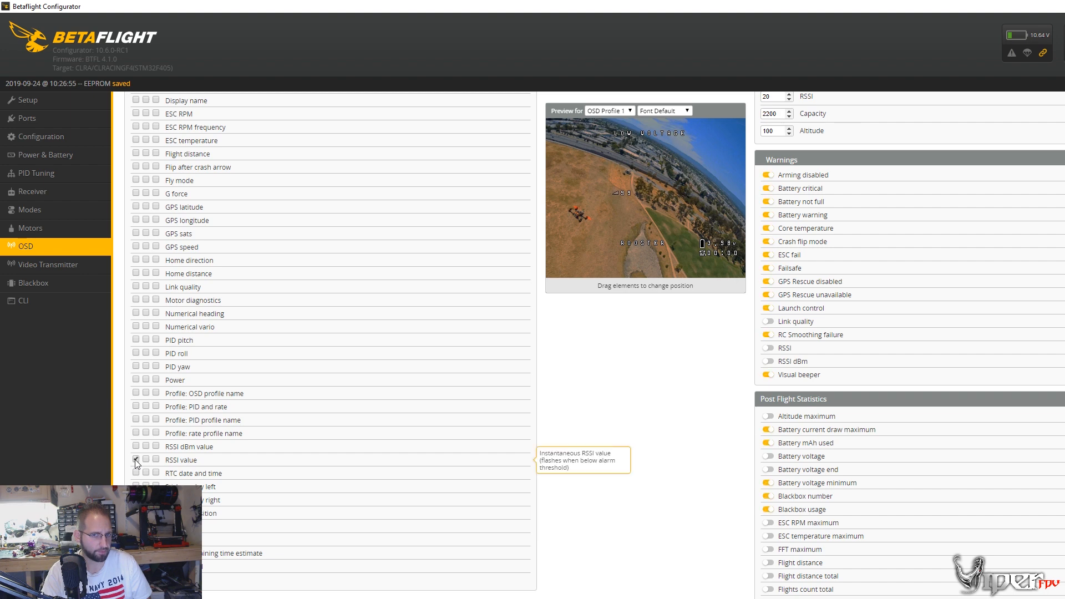
Step: Enable the RSSI value element for OSD profile 1 and place it in the preview's upper-right corner
left_click_drag(613, 196, 722, 134)
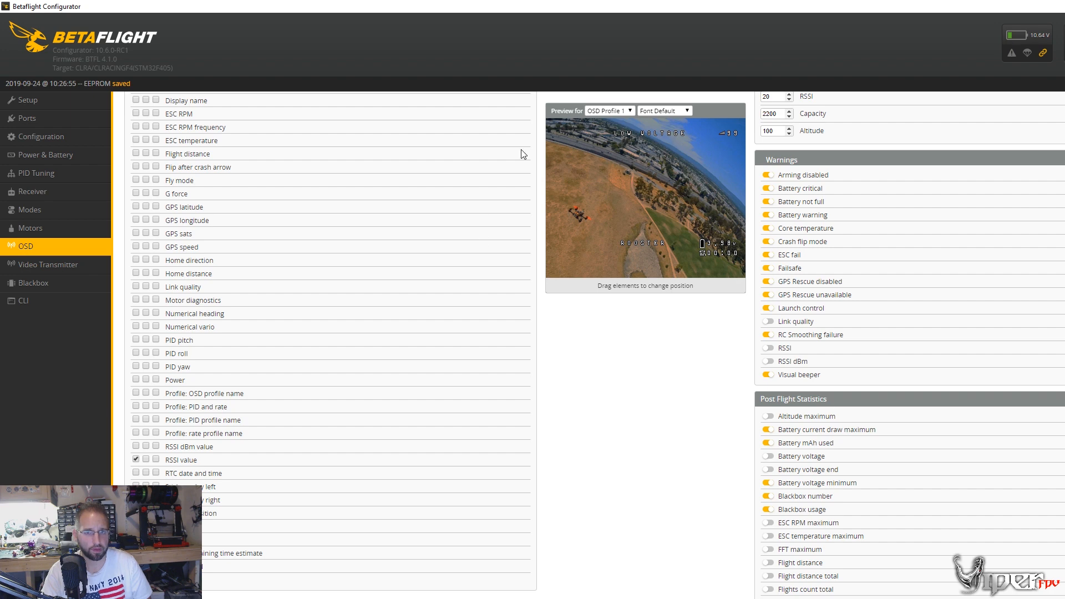
scroll(666, 445, "up", 2)
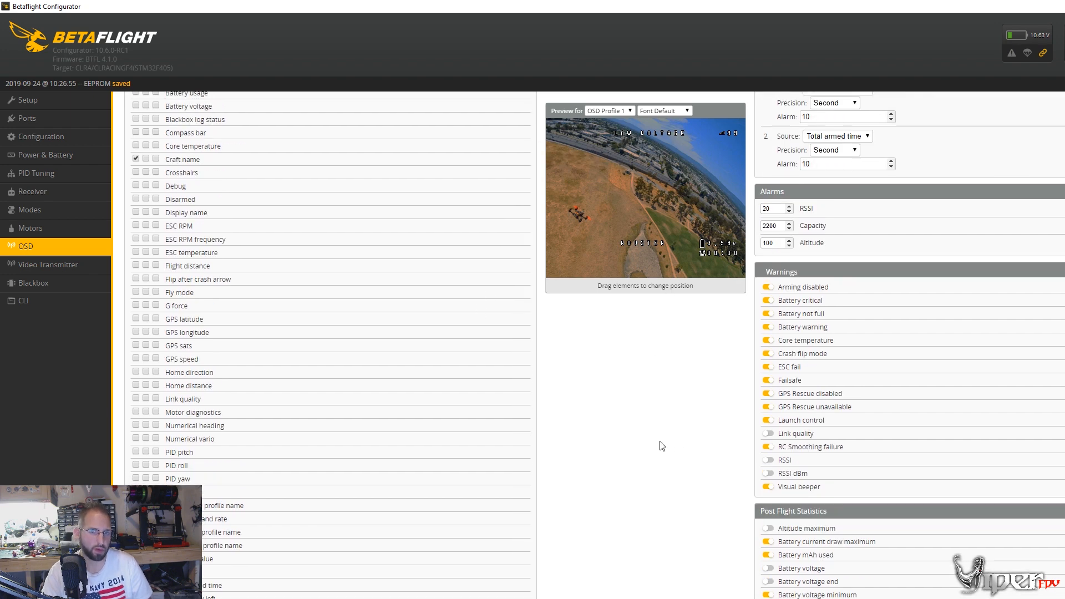
scroll(662, 446, "up", 4)
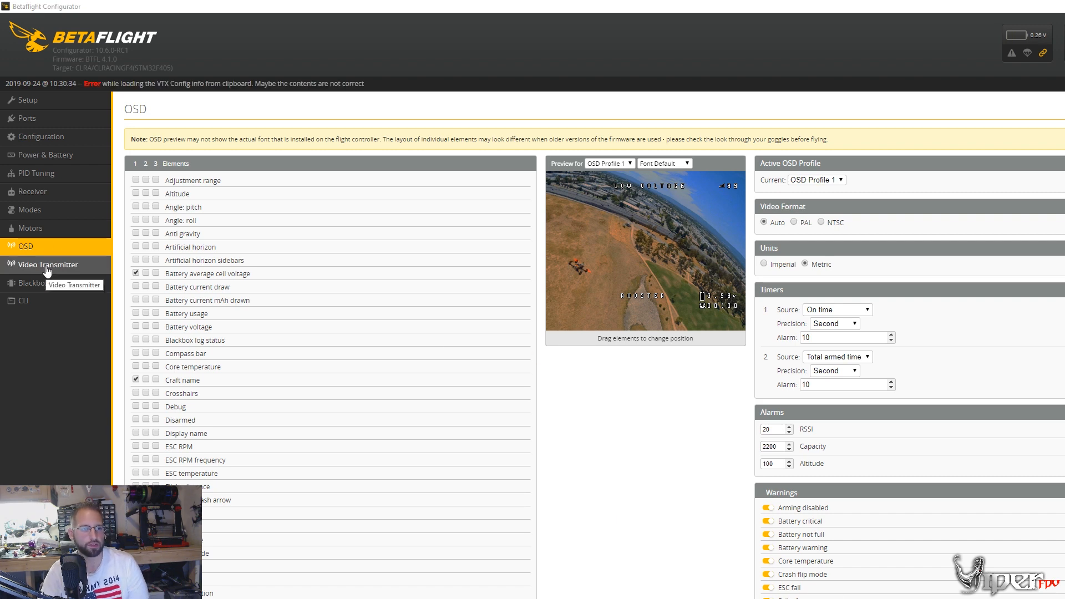
Step: Check the video transmitter settings and open the flight controller's port configuration
left_click(47, 267)
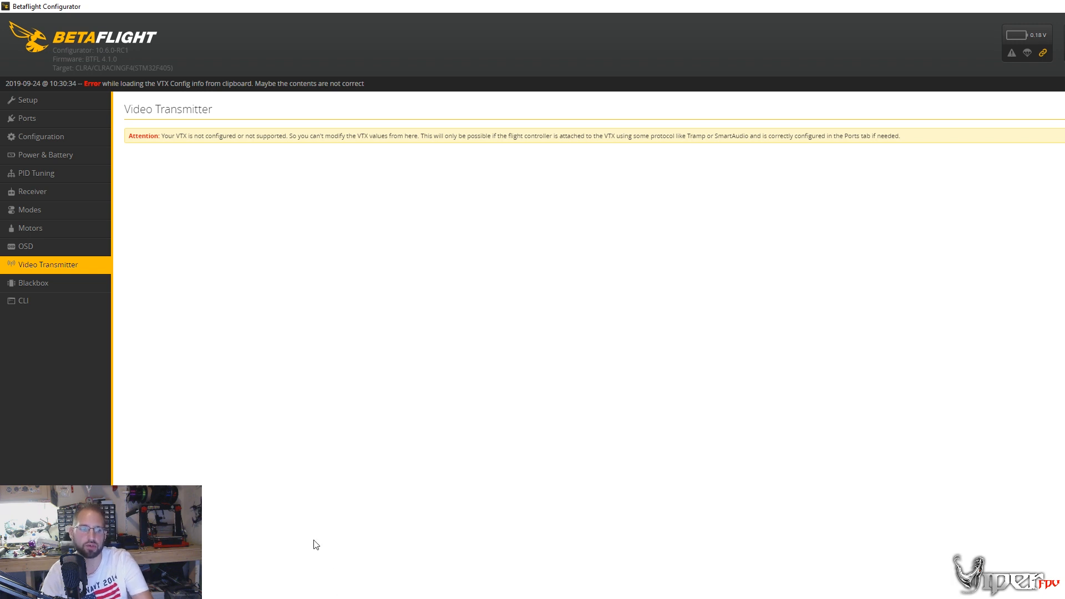
left_click(54, 120)
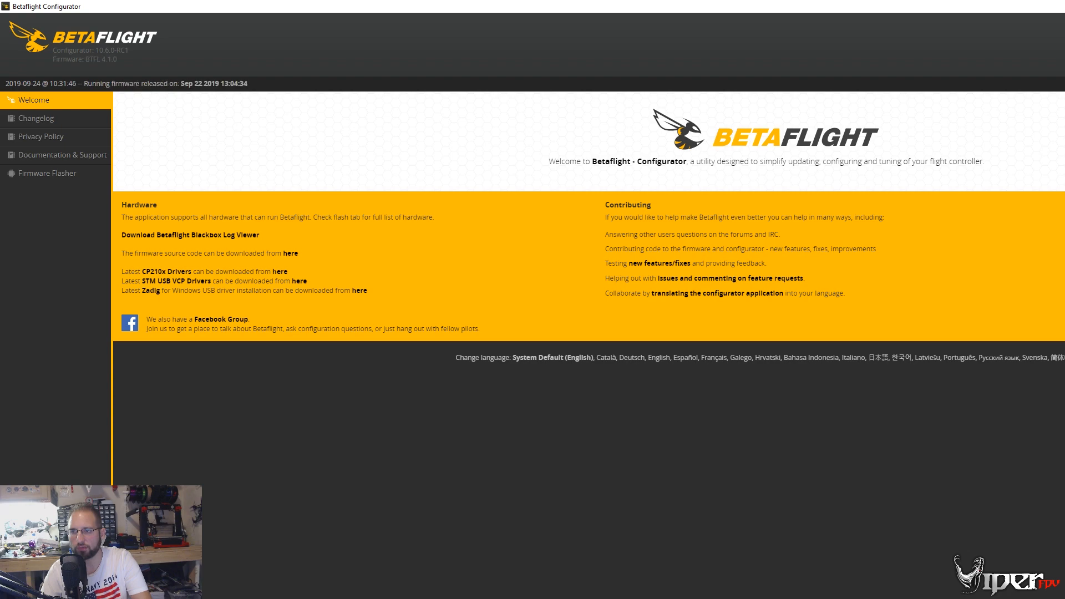
Step: Switch to the browser and copy all vtxtable commands of the SmartAudio 1.0 device example, from bands to powerlabels
key("alt+Tab")
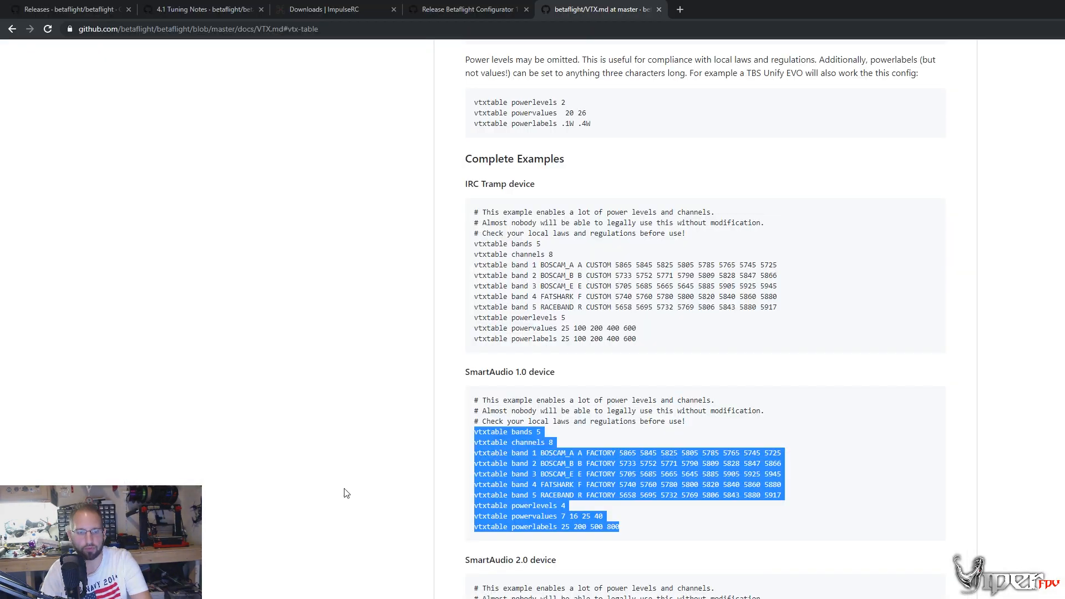
scroll(690, 571, "up", 7)
scroll(634, 526, "down", 3)
scroll(635, 525, "down", 5)
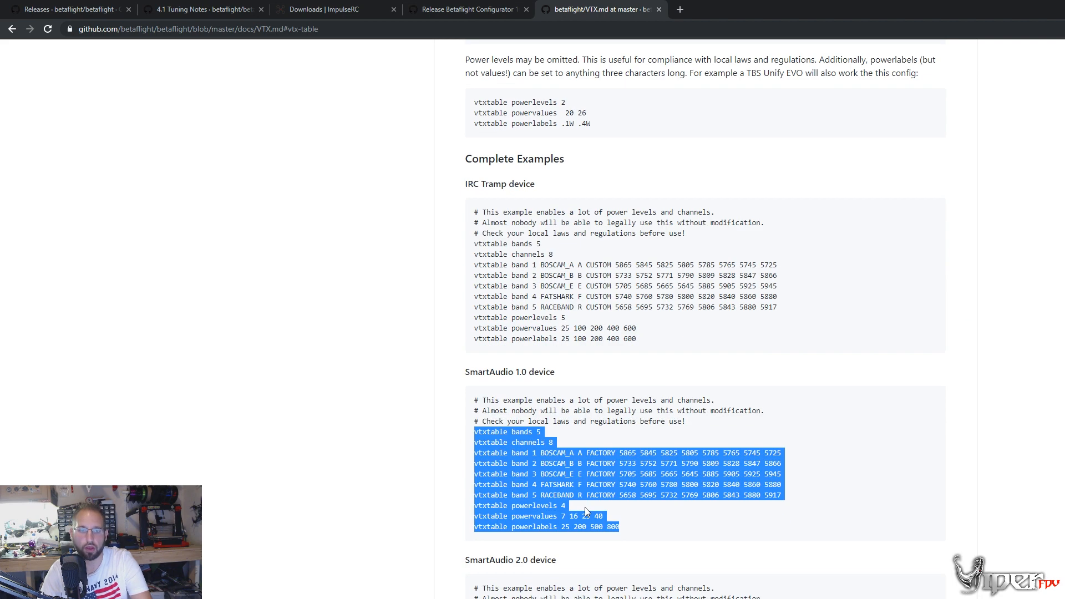
left_click(624, 531)
left_click_drag(625, 532, 465, 450)
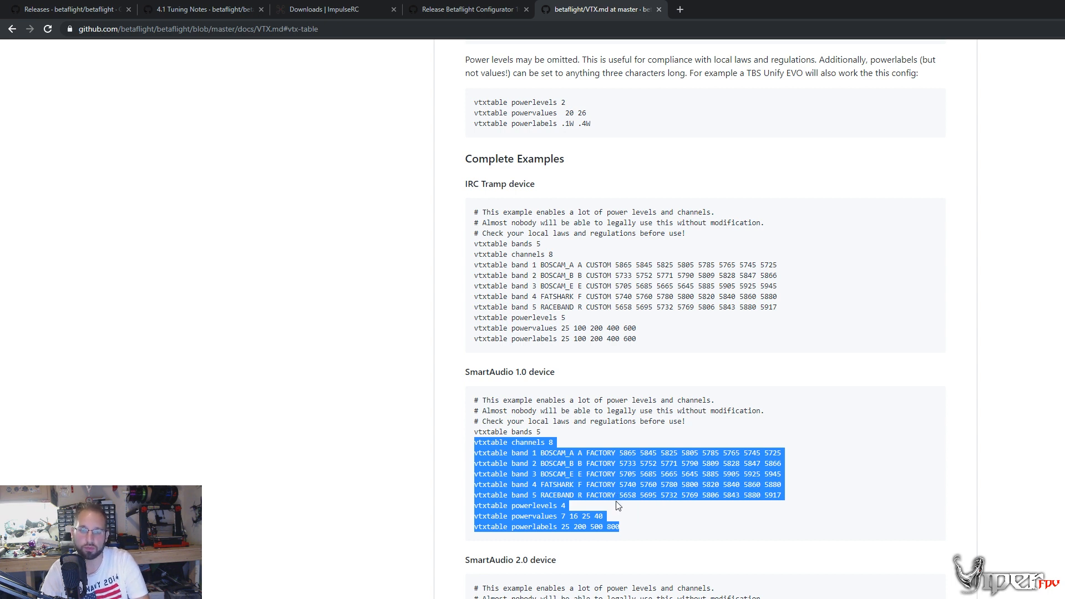
left_click(625, 525)
left_click_drag(632, 531, 467, 440)
key("ctrl+c")
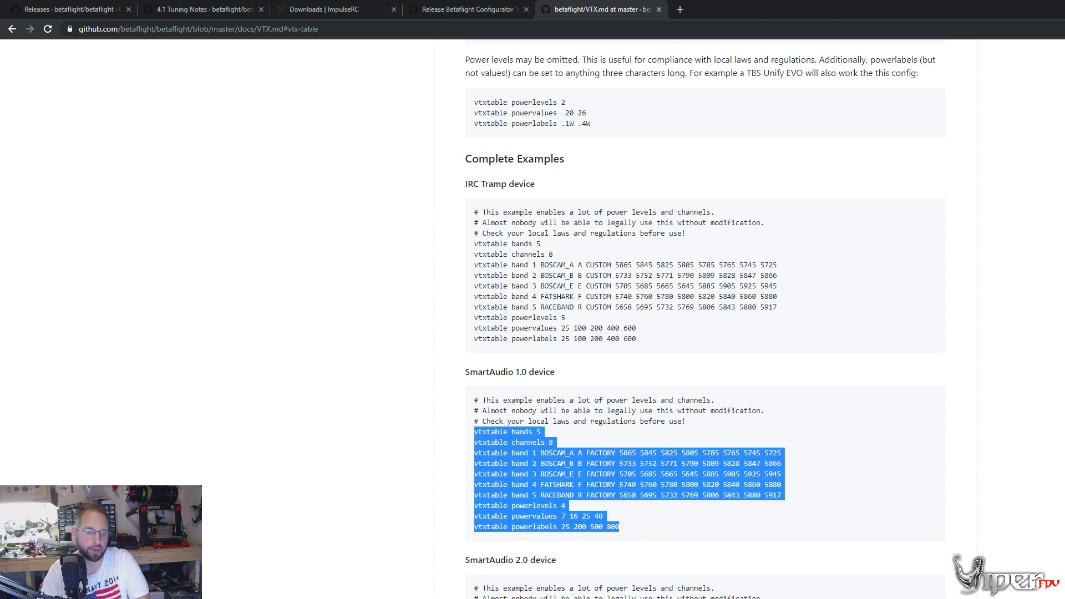
Step: Return to Betaflight Configurator, check the video transmitter's VTX table and paste the copied SmartAudio 1.0 commands into the CLI
key("alt+Tab")
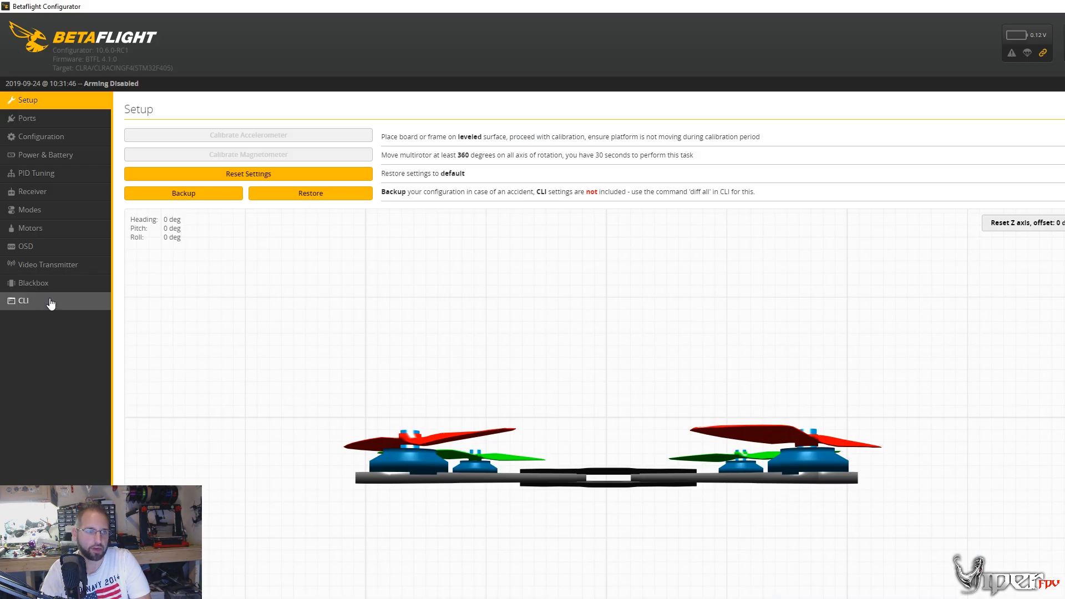
left_click(51, 265)
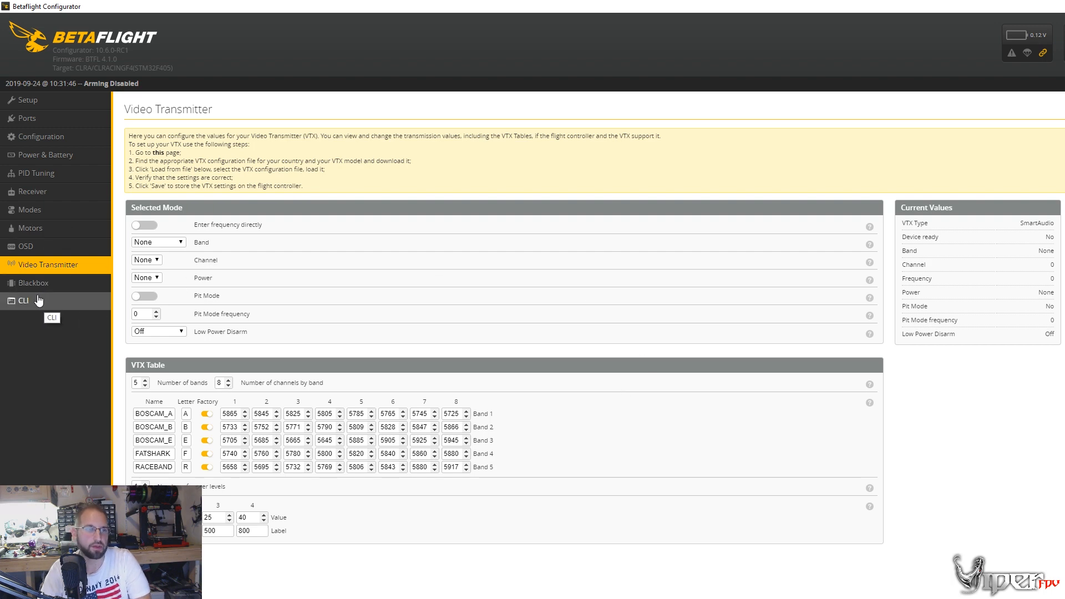
key("alt+Tab")
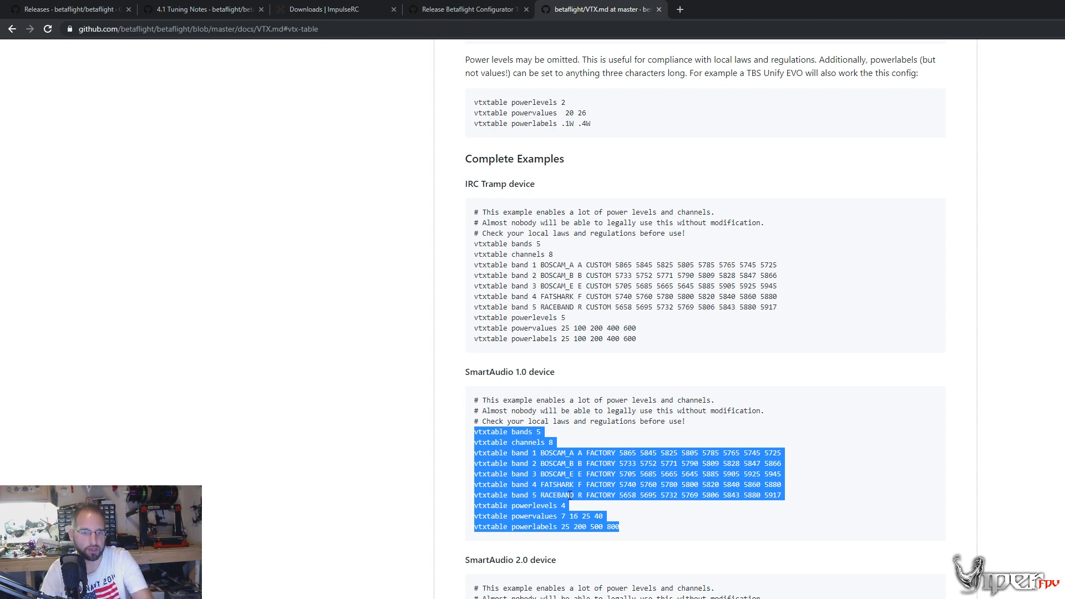
key("alt+Tab")
left_click(53, 302)
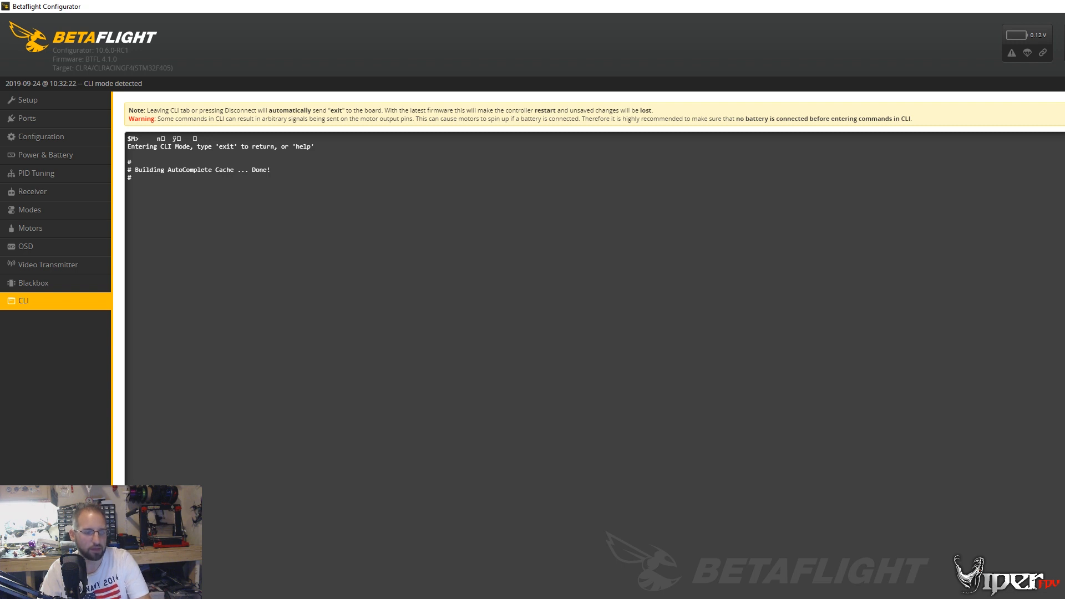
key("ctrl+v")
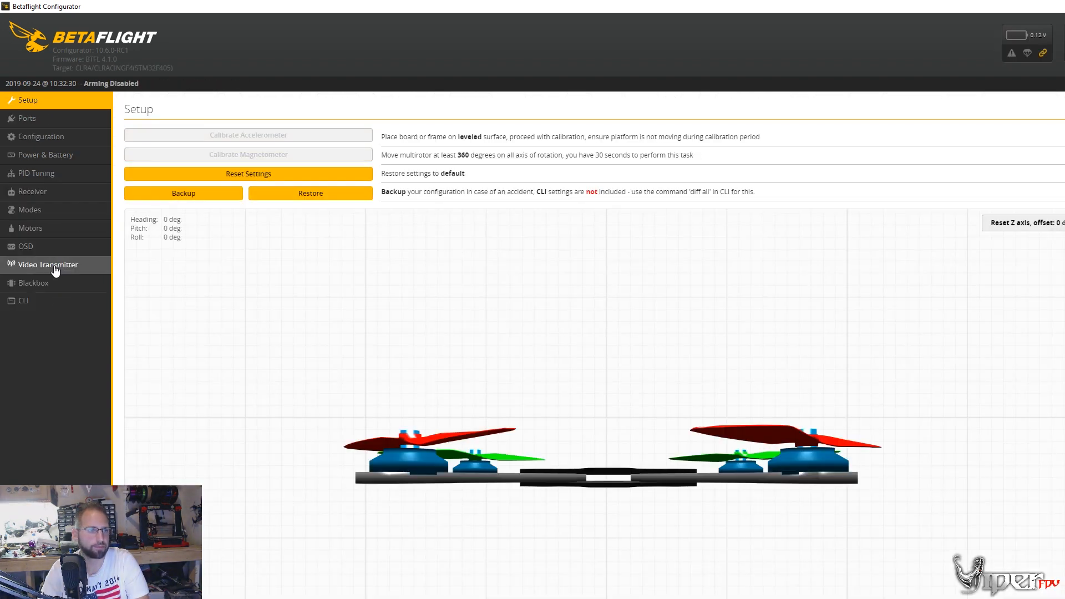
Step: Set the video transmitter's band to BOSCAM_E, its channel to Channel 4 and its power to 800
left_click(55, 268)
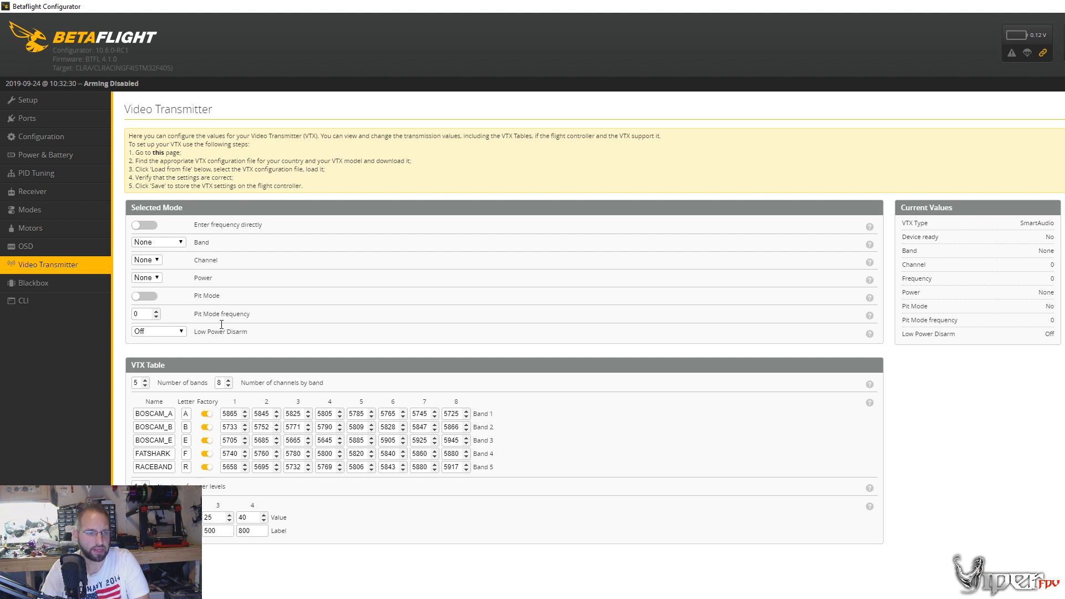
left_click(145, 226)
left_click(145, 226)
left_click(155, 243)
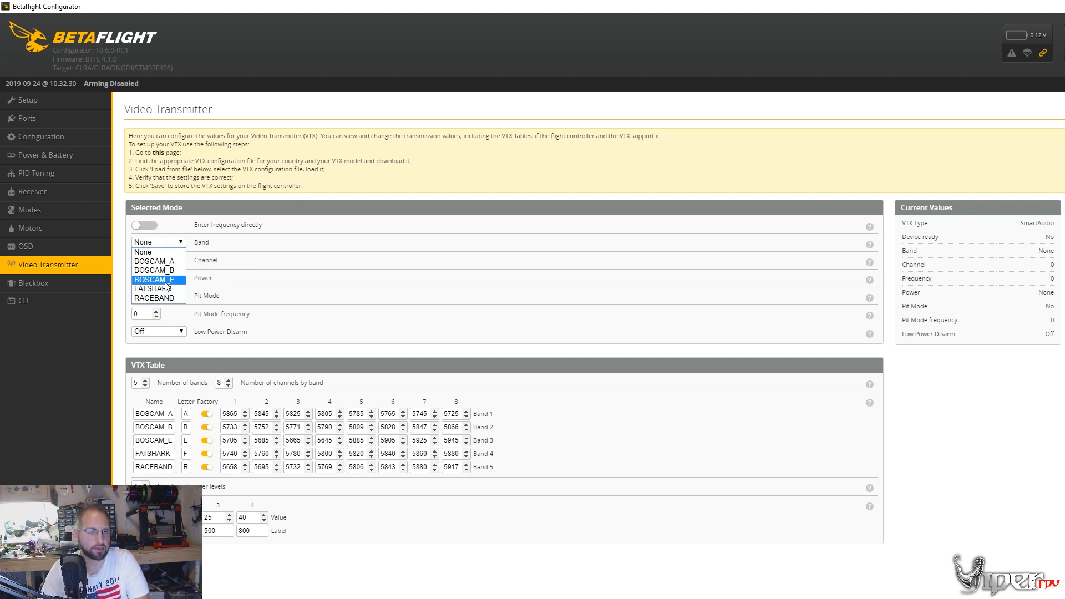
left_click(158, 279)
left_click(163, 260)
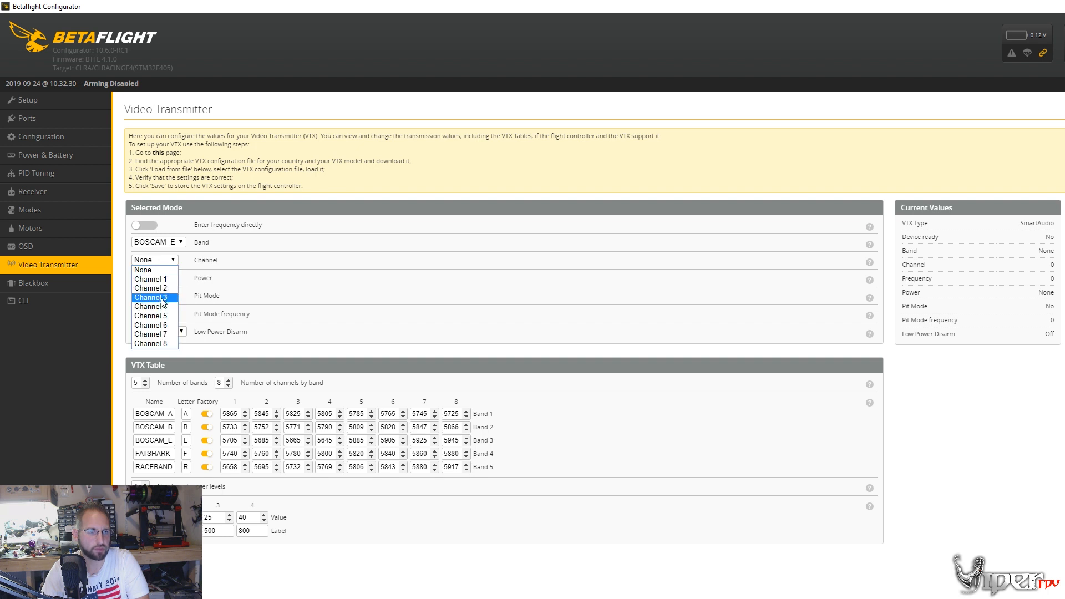
left_click(166, 305)
left_click(150, 279)
left_click(151, 329)
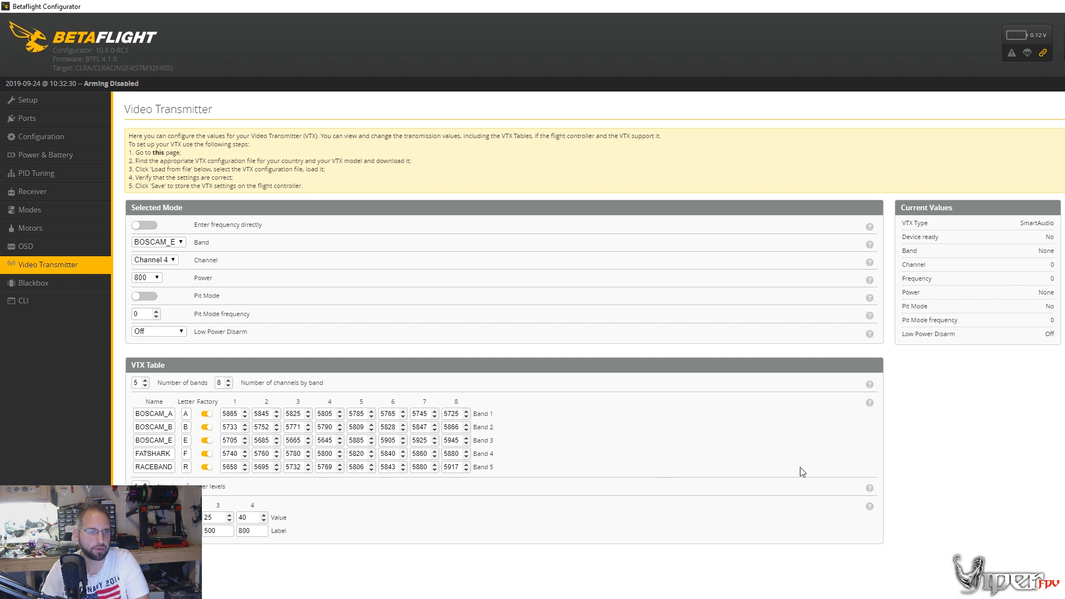